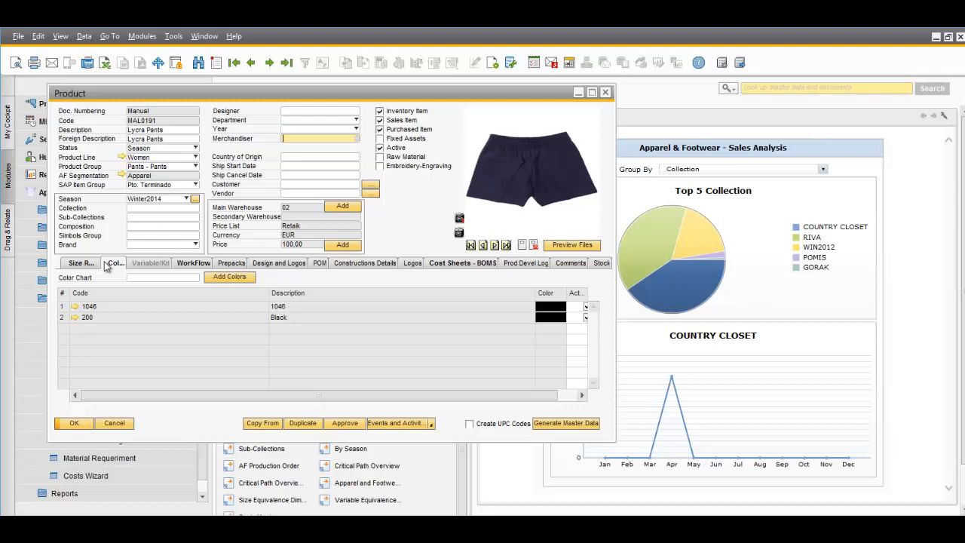
Step: Open cost sheet MAL0191 from the product's cost sheets and check the link operation choices for the Fabric Multicolor Flesh material
click(445, 261)
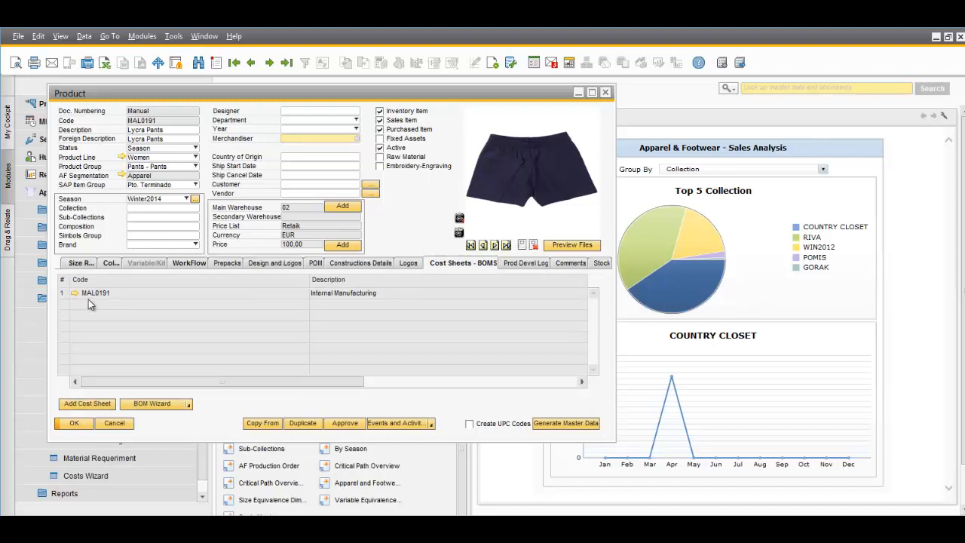
click(76, 293)
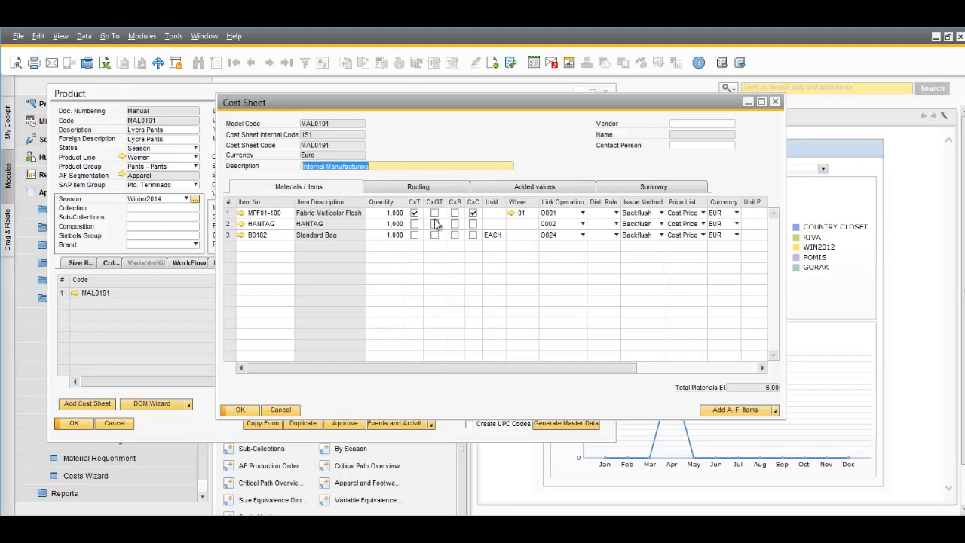
click(558, 214)
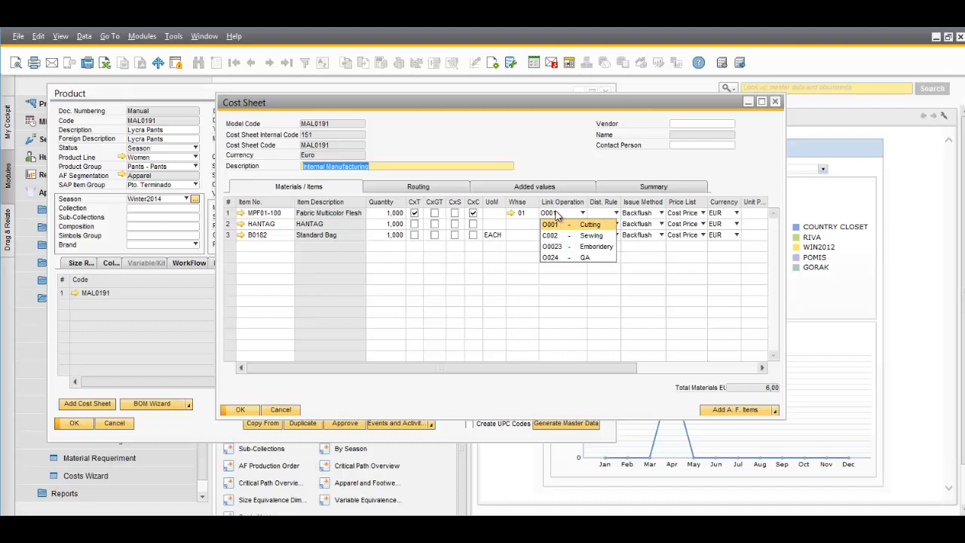
click(554, 224)
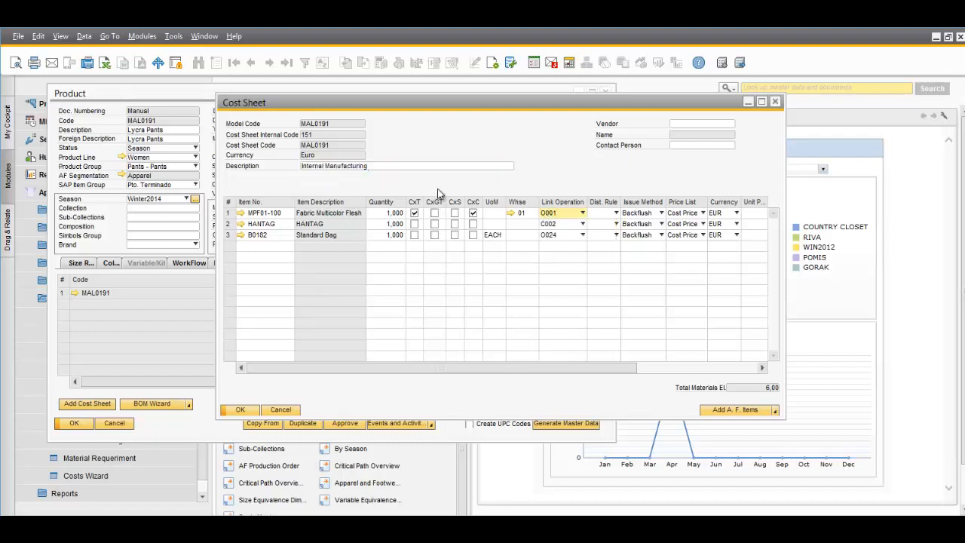
Step: Review the cost sheet's routing and the production resources available for the Cutting operation, and close the cost sheet without changes
click(437, 188)
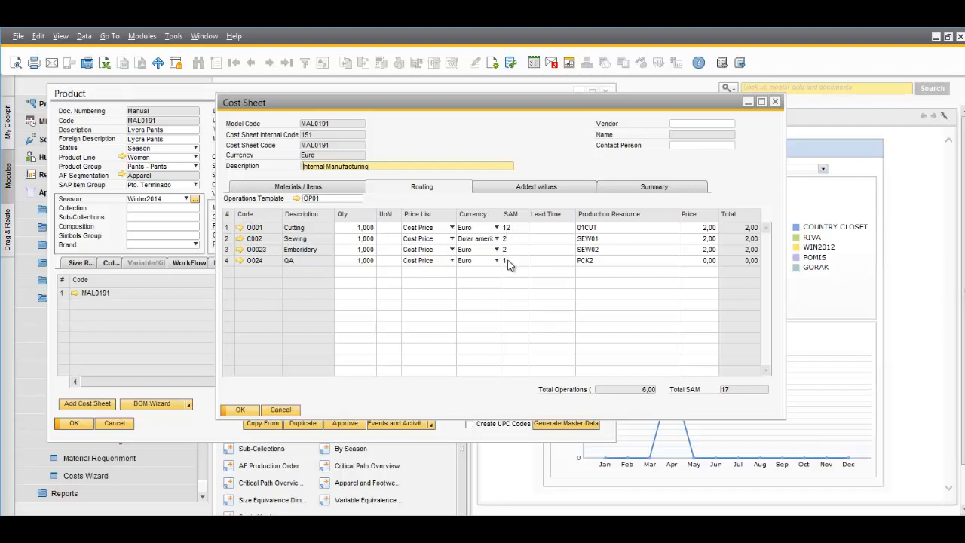
click(588, 226)
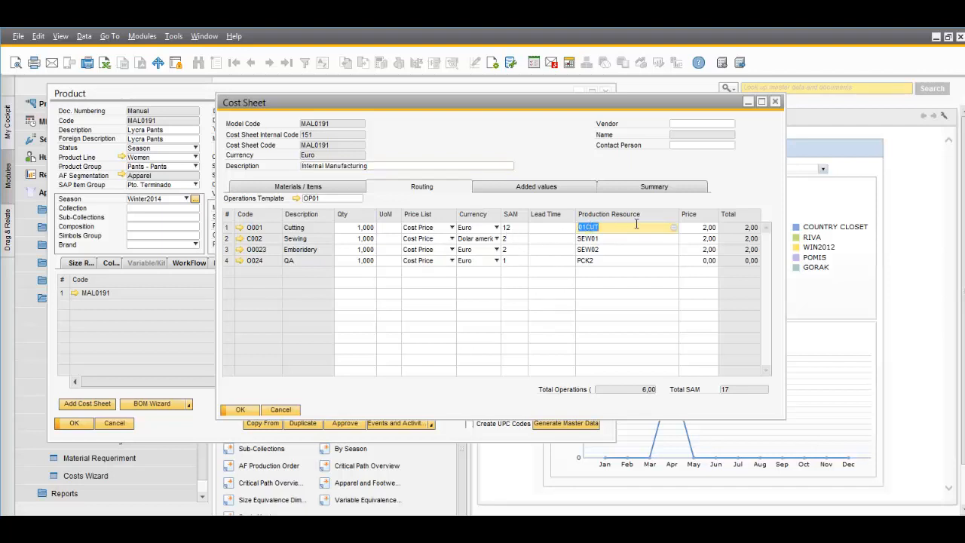
click(674, 228)
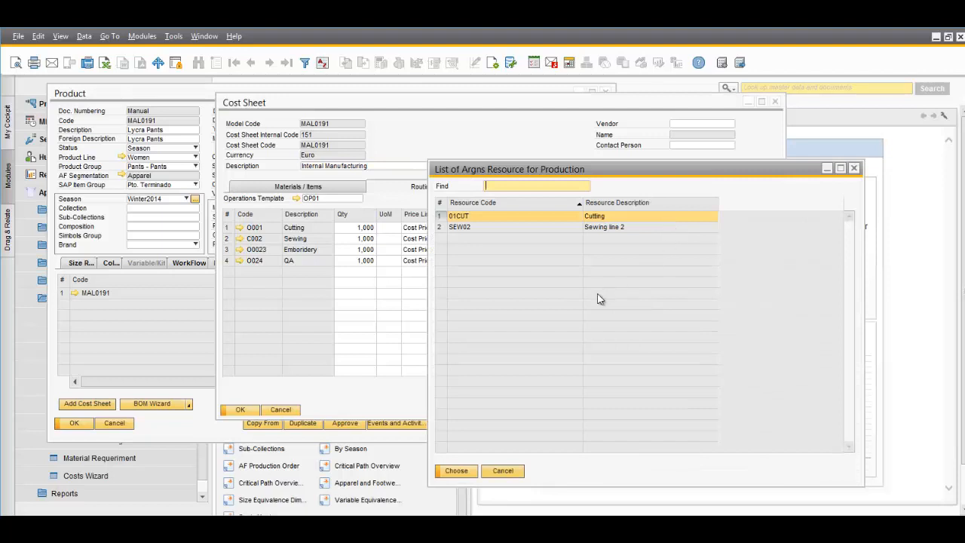
click(503, 470)
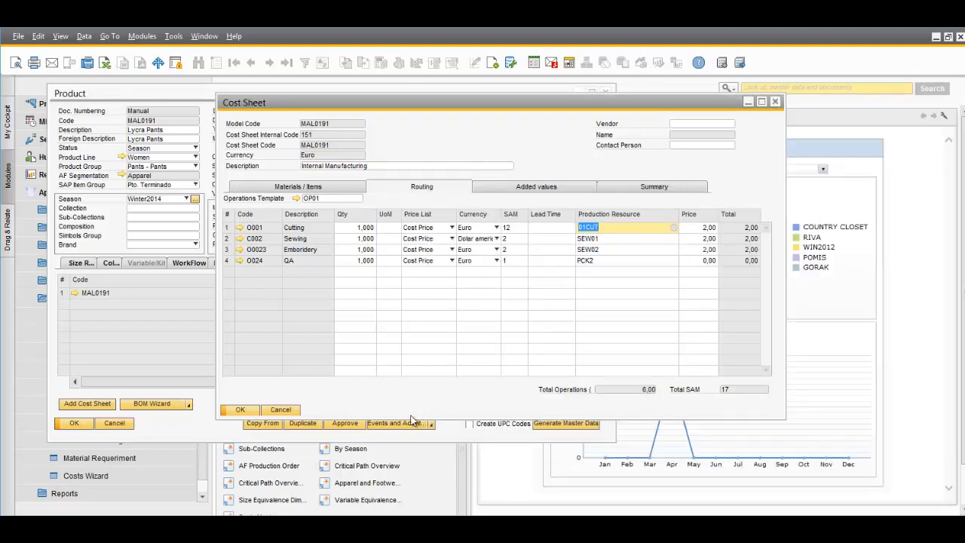
click(281, 410)
Step: View the product's SKU code list and open the bill of materials for SKU MAL0191-1046-L
right_click(378, 218)
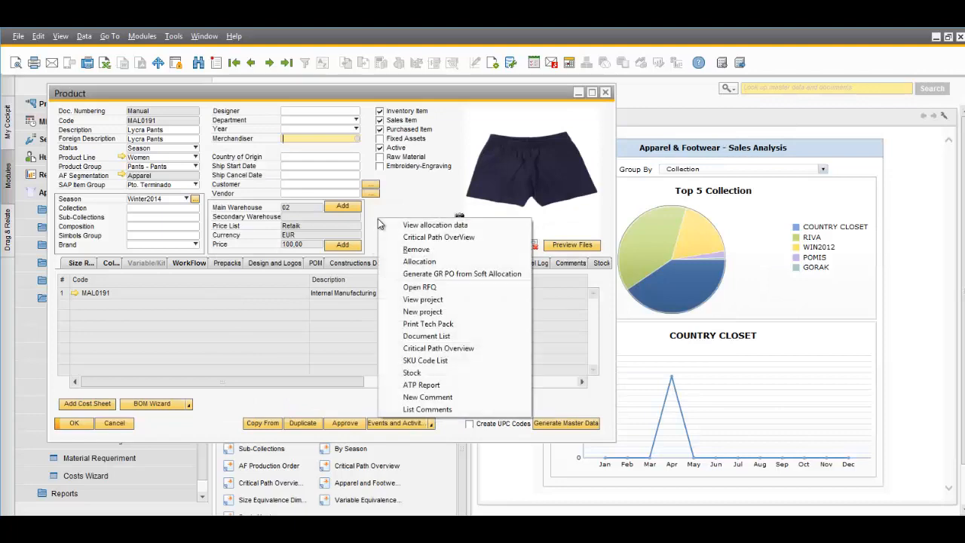
click(424, 361)
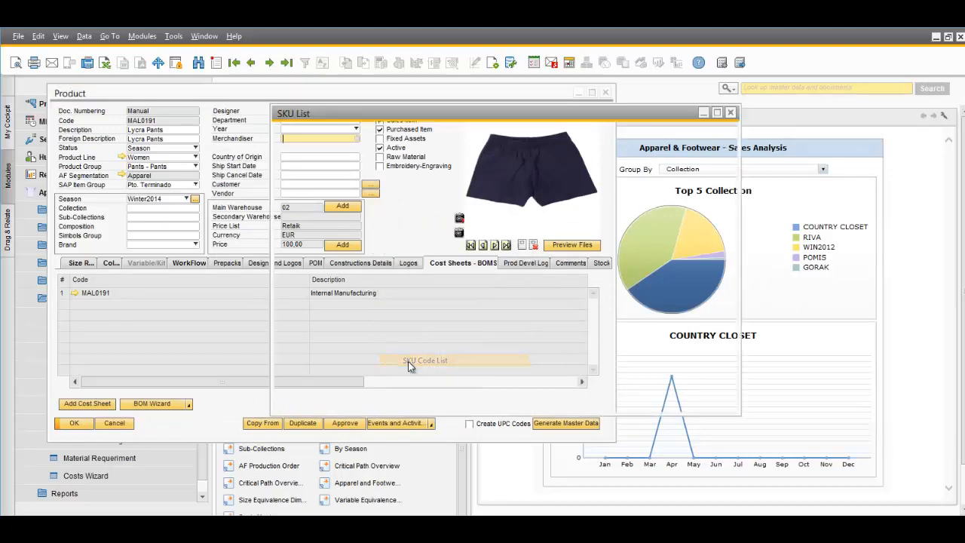
drag(374, 122, 269, 214)
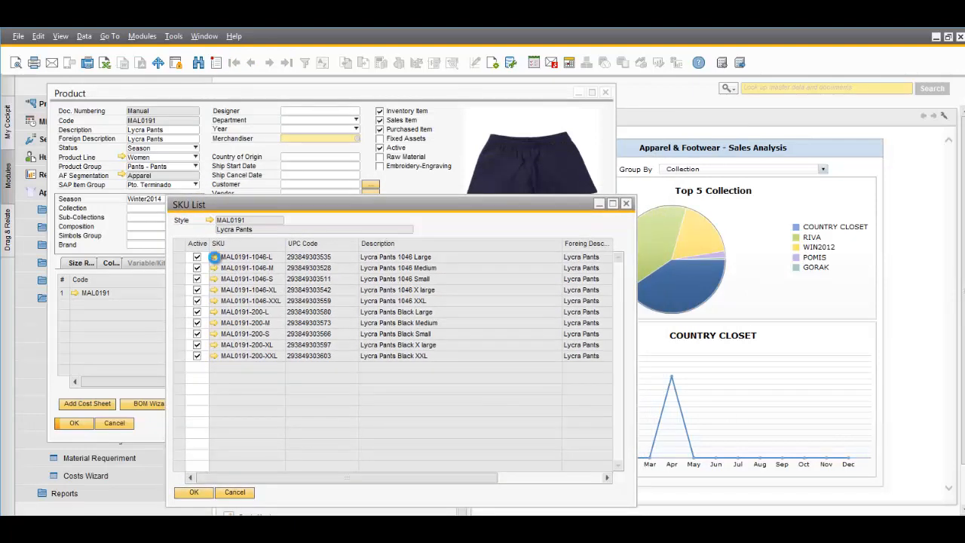
click(215, 257)
drag(364, 215, 441, 257)
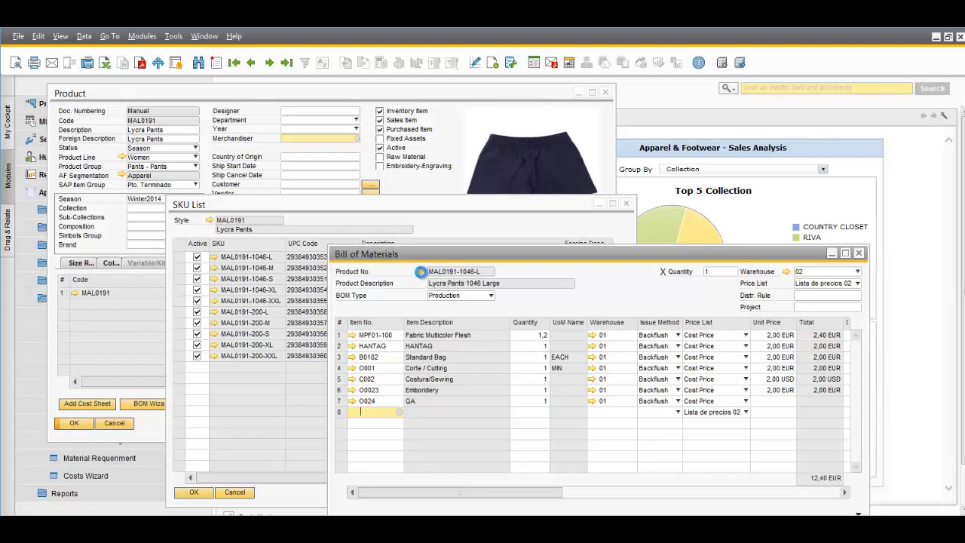
Step: Open the item master data of MAL0191-1046-L from its bill of materials, check its remarks and picture, and close it
click(420, 272)
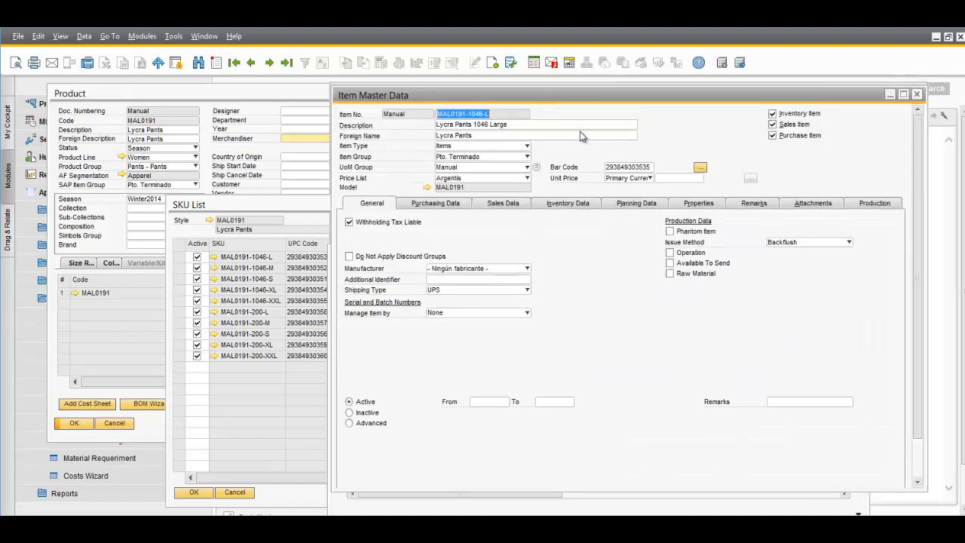
drag(539, 98, 675, 293)
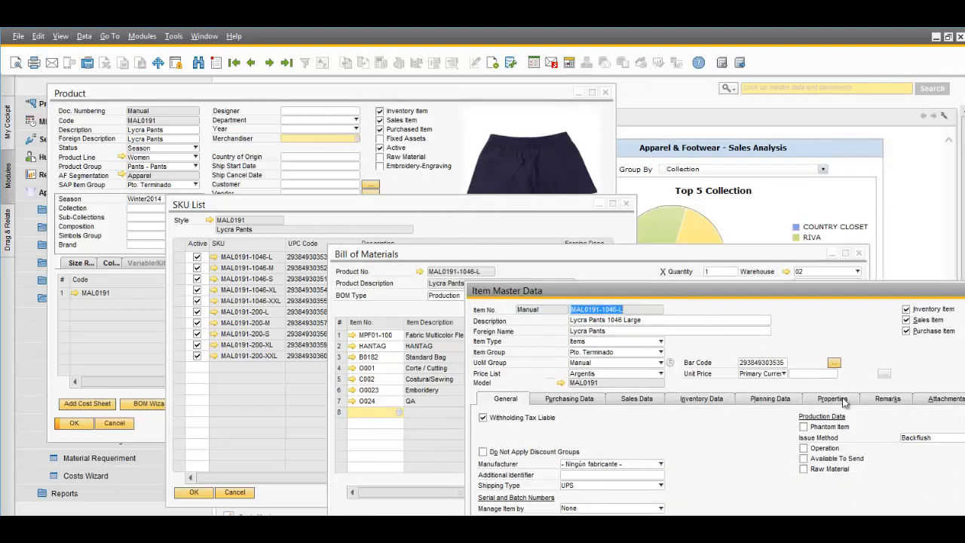
click(878, 398)
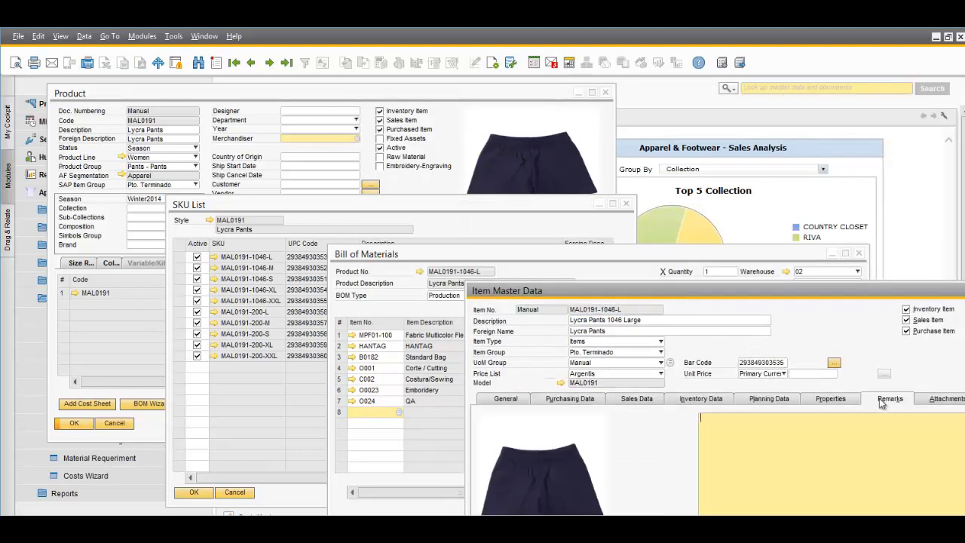
drag(909, 294, 788, 286)
click(930, 282)
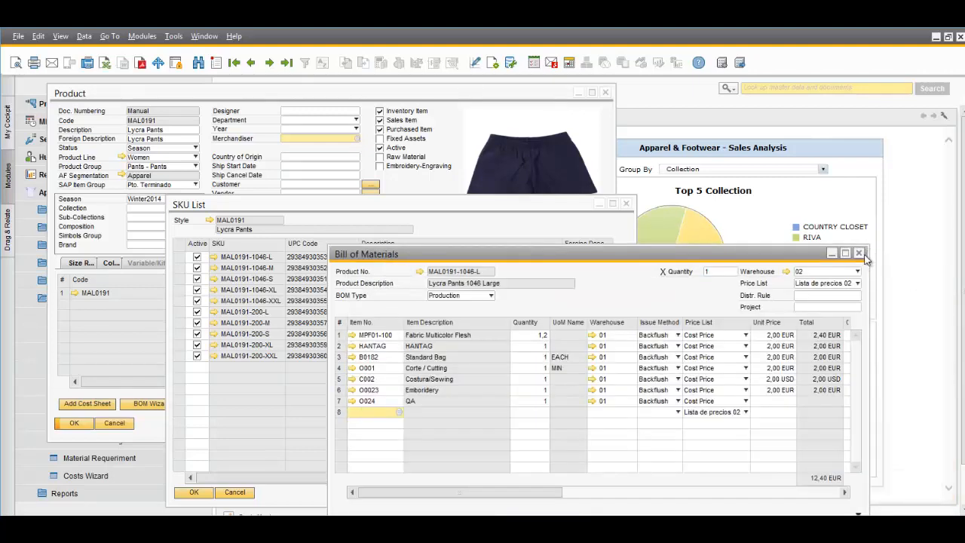
Step: Close the Bill of Materials, SKU List and Product windows
click(860, 253)
click(626, 203)
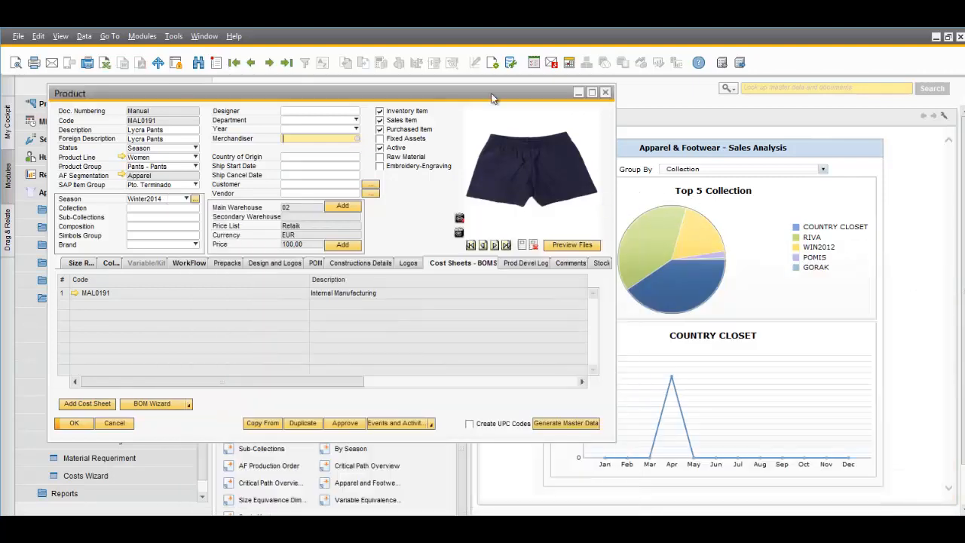
drag(453, 92, 560, 108)
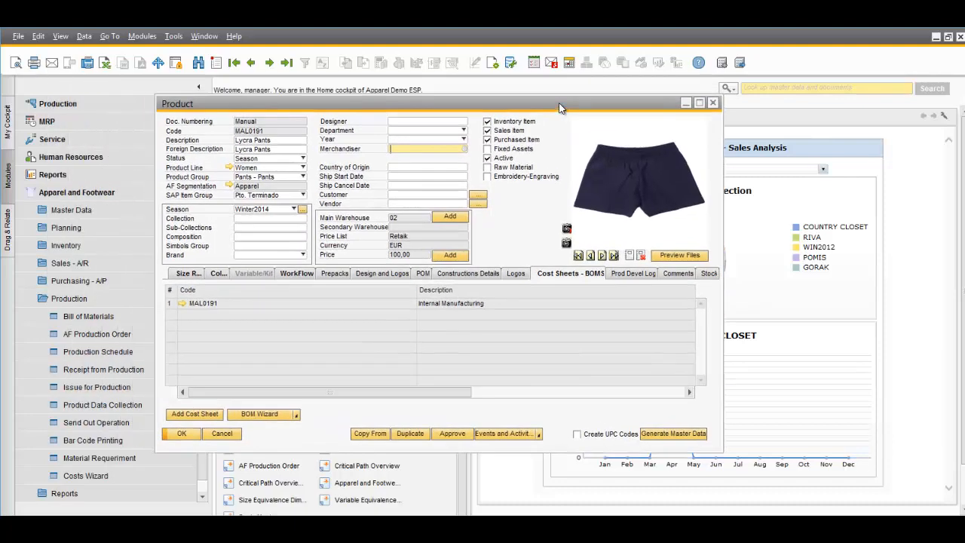
click(220, 435)
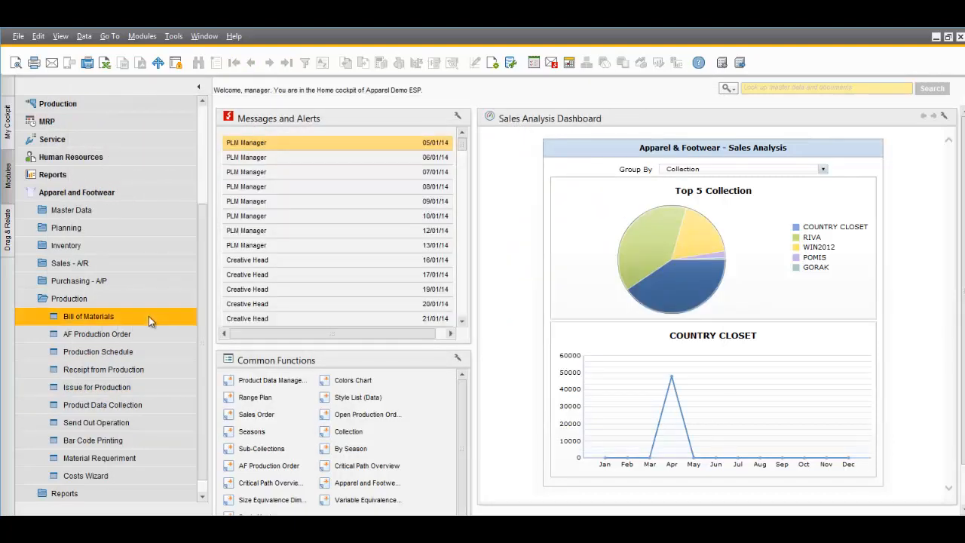
Step: Start a new AF Production Order and select style MAL0191 from the Apparel segment for it
click(144, 335)
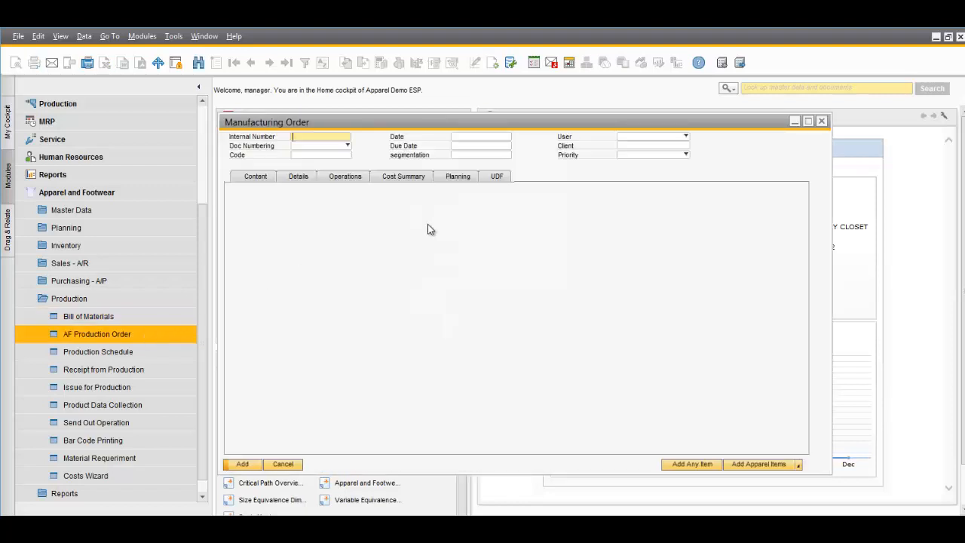
click(796, 465)
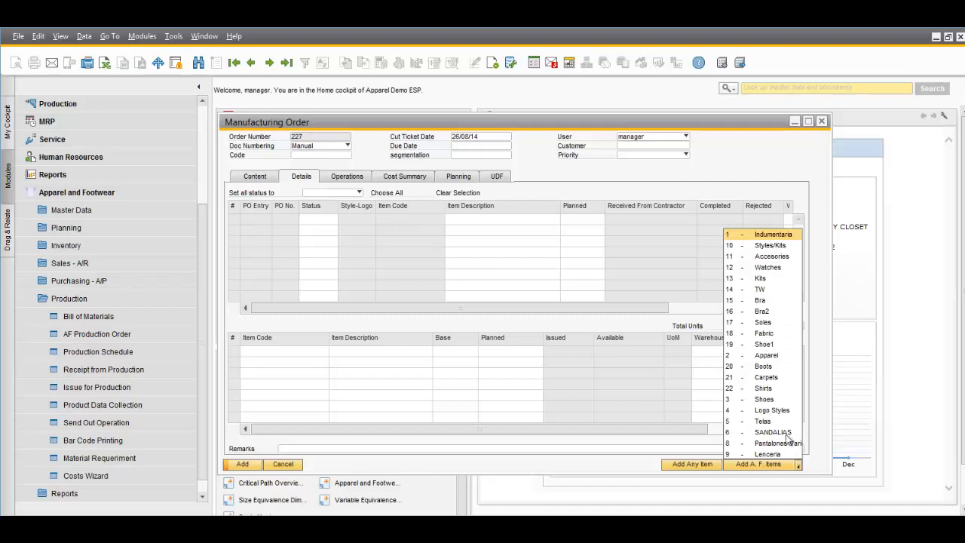
click(770, 355)
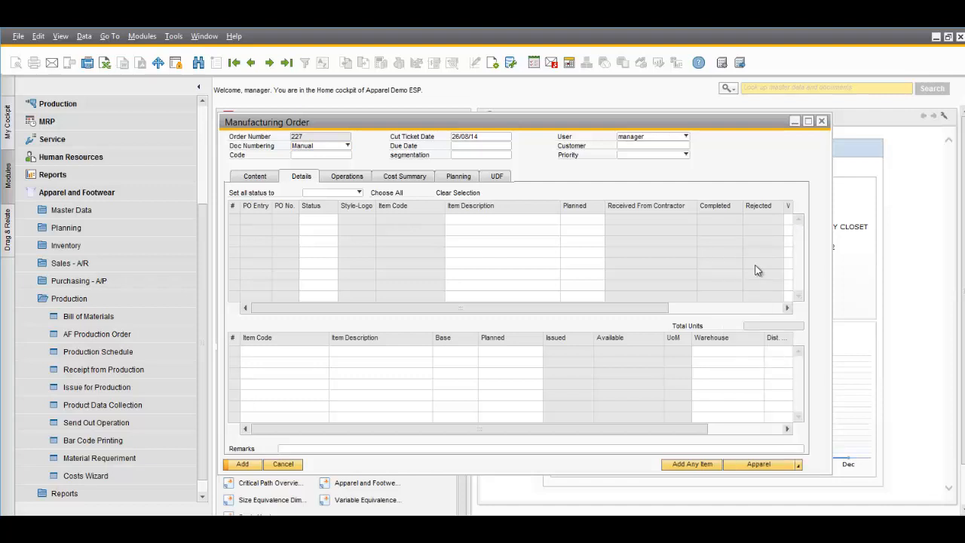
text(ma)
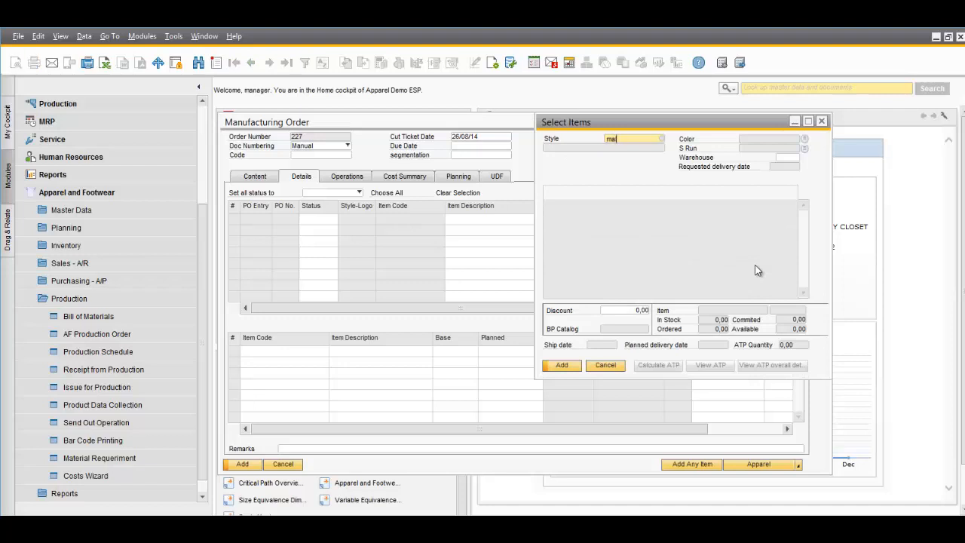
text(l01)
key(Tab)
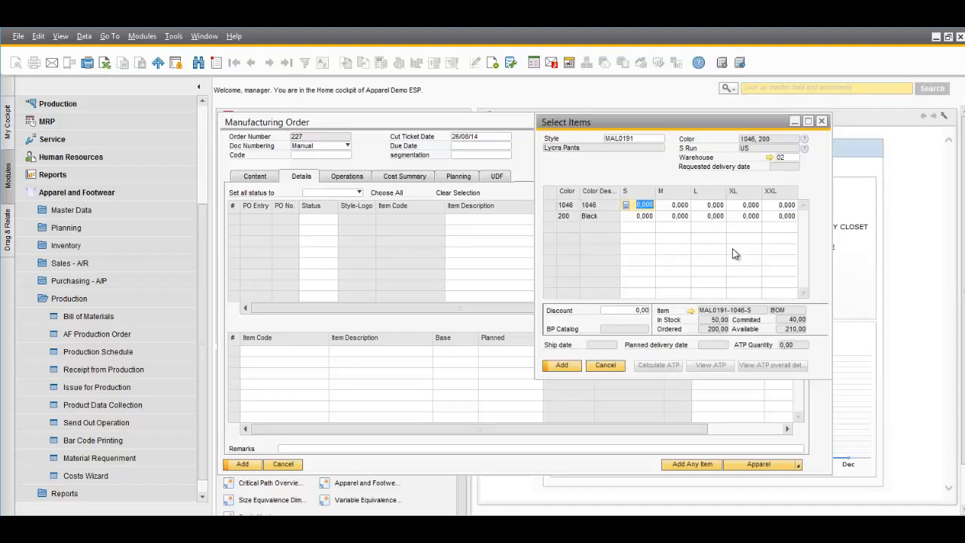
Step: Add color 1046 to the order with quantities S 2.000, M 2.000, L 1.000, XL 1.500 and XXL 1.000
text(2.)
text(000)
key(Tab)
text(2.000)
key(Tab)
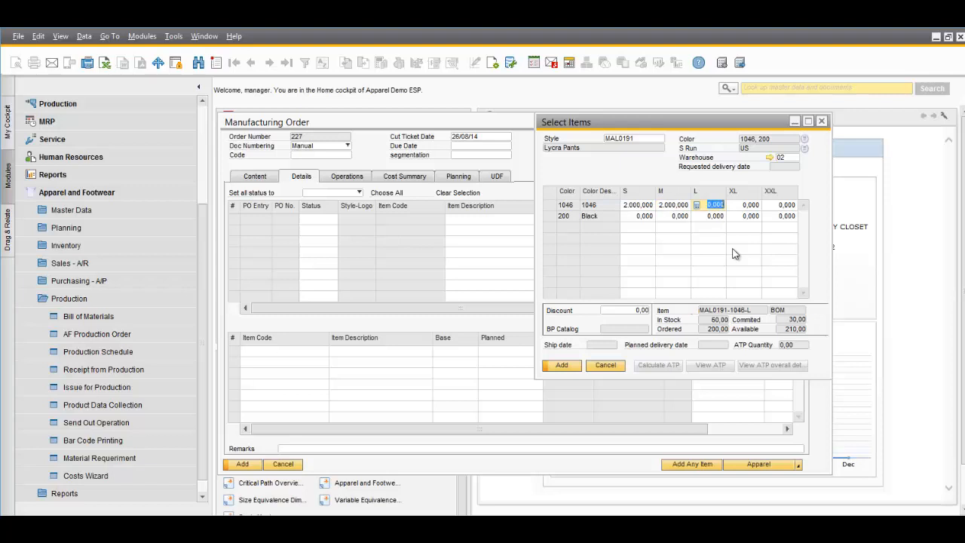
text(1.00)
text(0)
key(Tab)
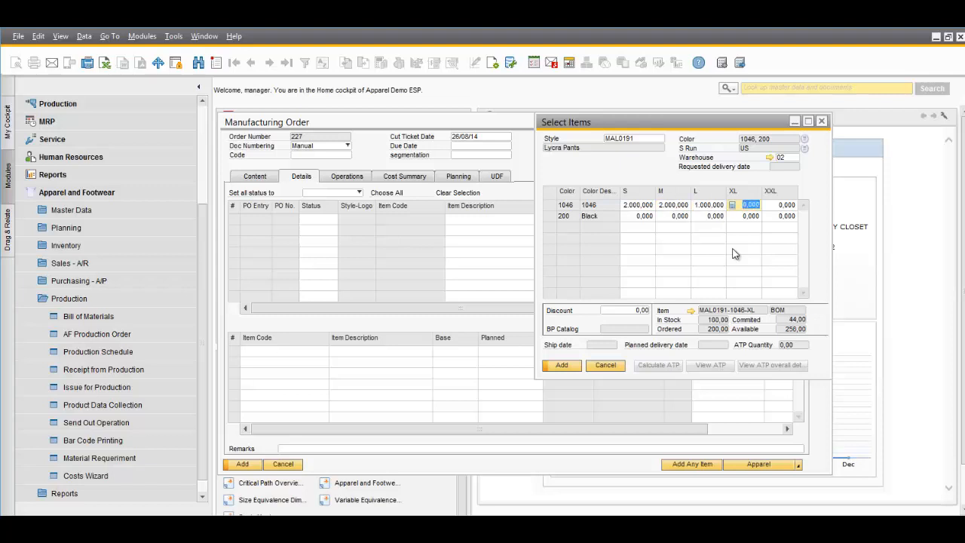
text(1500)
key(Tab)
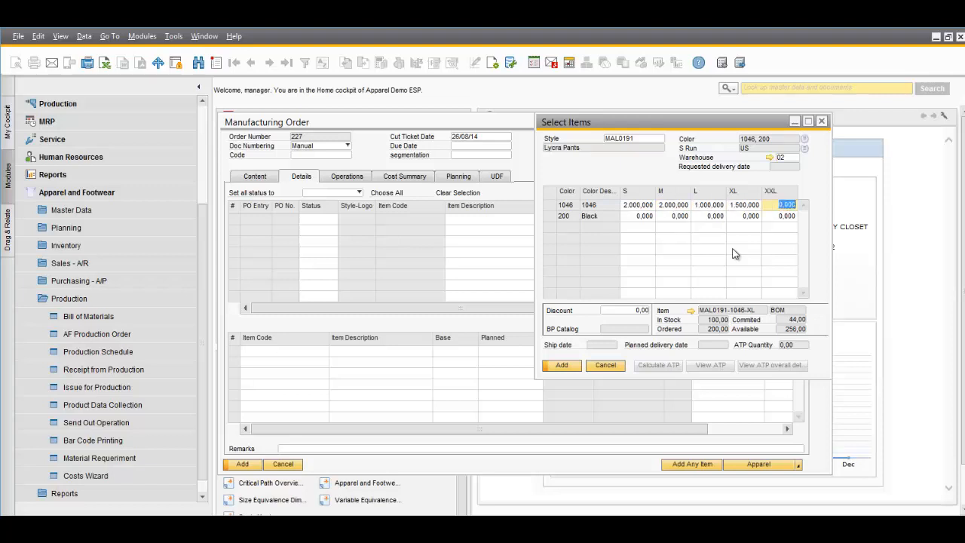
text(1000)
key(Tab)
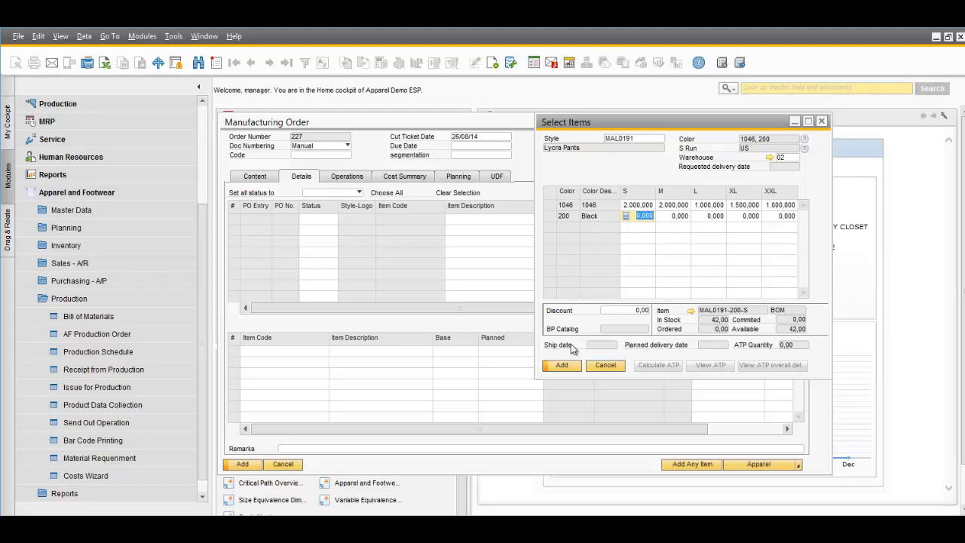
click(566, 365)
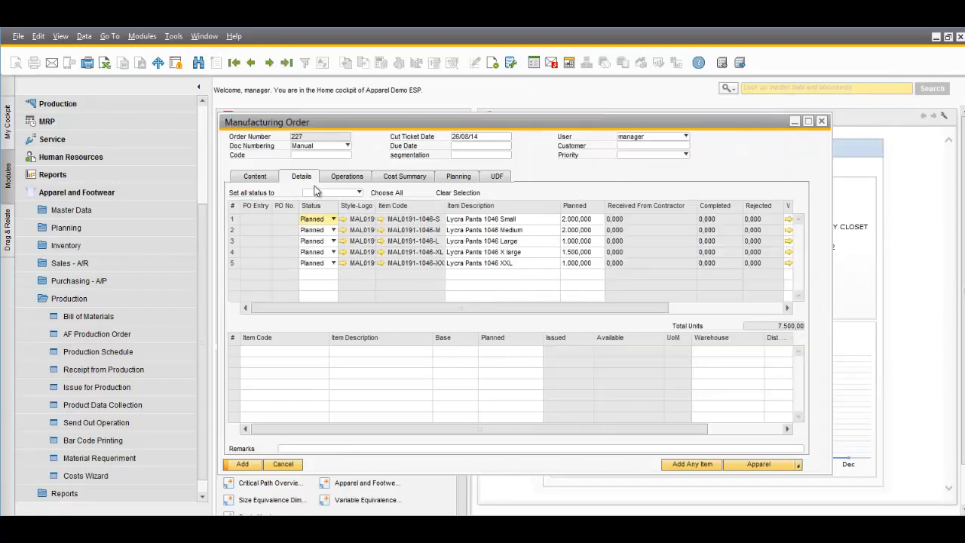
Step: Enter the manufacturing order's own number as its code and set the due date to 26/12/14
click(305, 155)
text(227)
key(Tab)
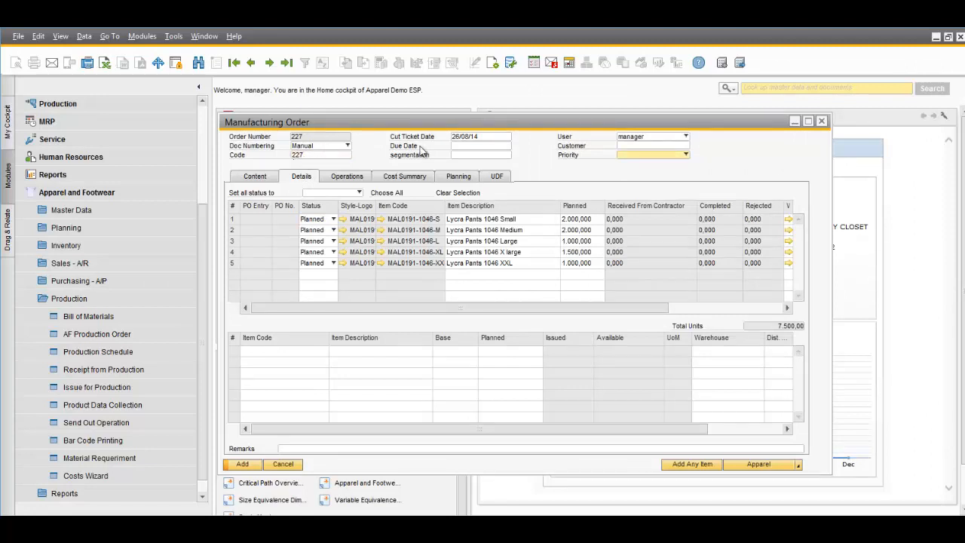
click(478, 148)
click(507, 148)
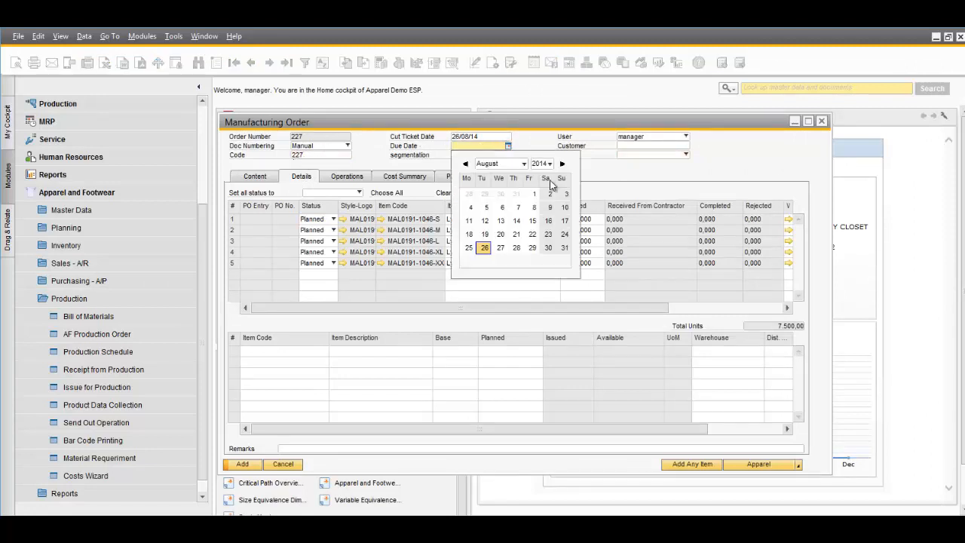
click(561, 164)
click(562, 164)
click(561, 164)
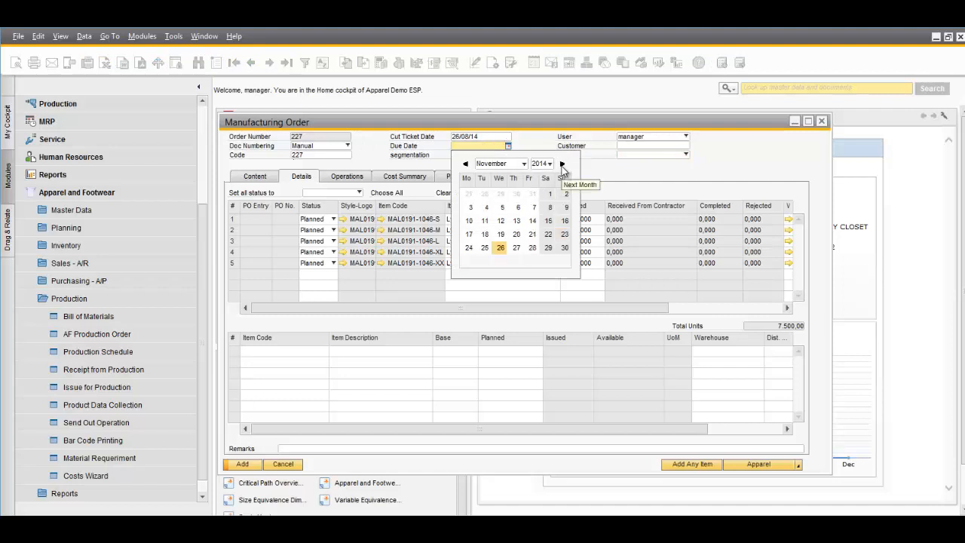
click(562, 163)
click(532, 235)
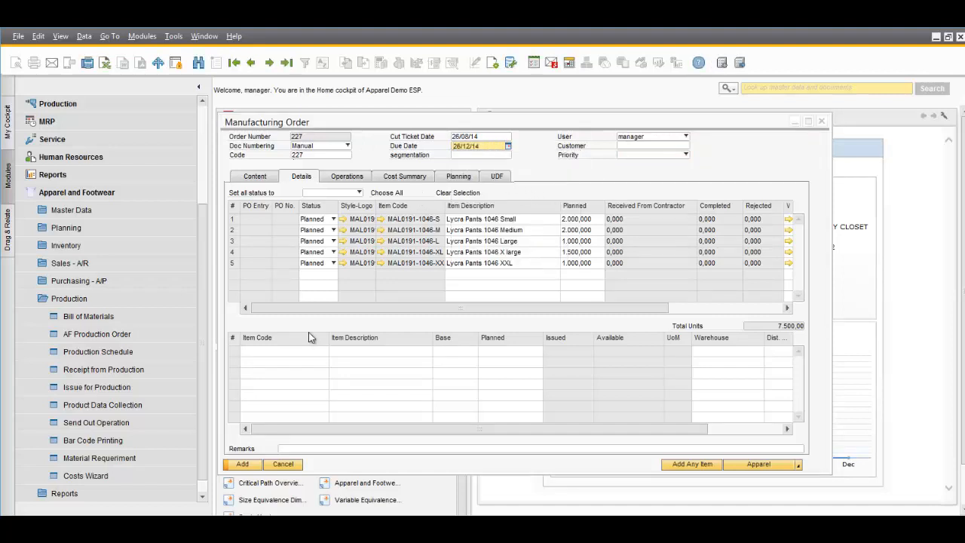
Step: Add the manufacturing order and reopen it as the last record, continuing without saving the blank order
click(241, 468)
click(286, 62)
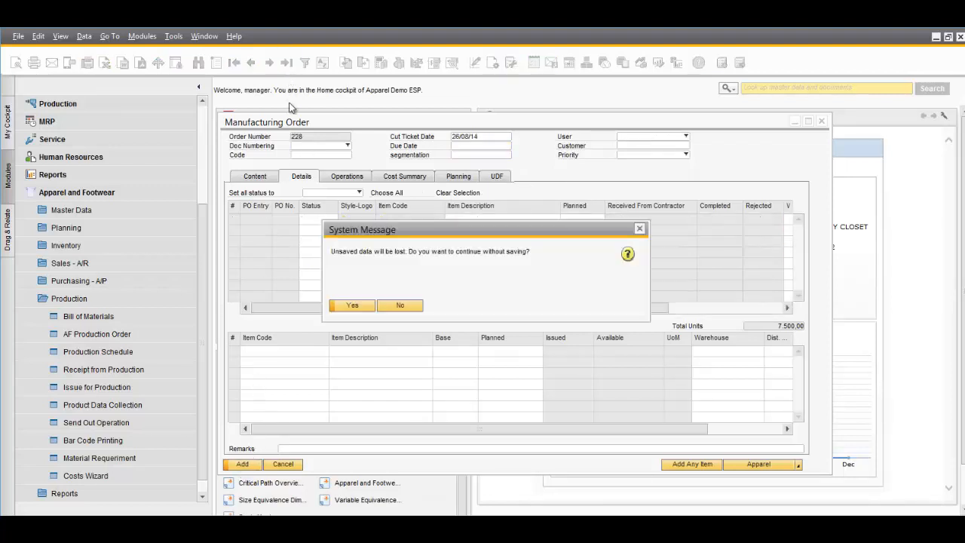
click(348, 304)
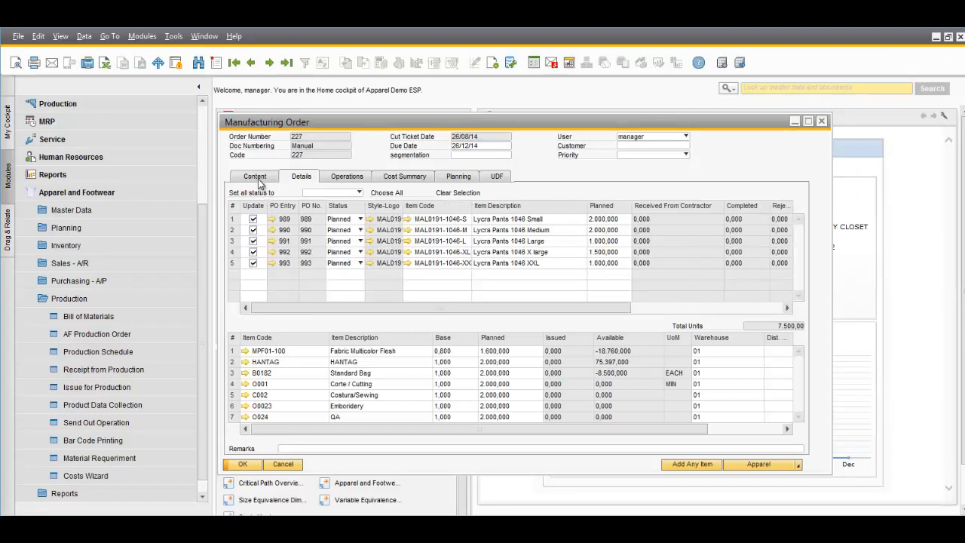
Step: Check the order's content by size, and set the status of all its production order lines to Released
click(255, 176)
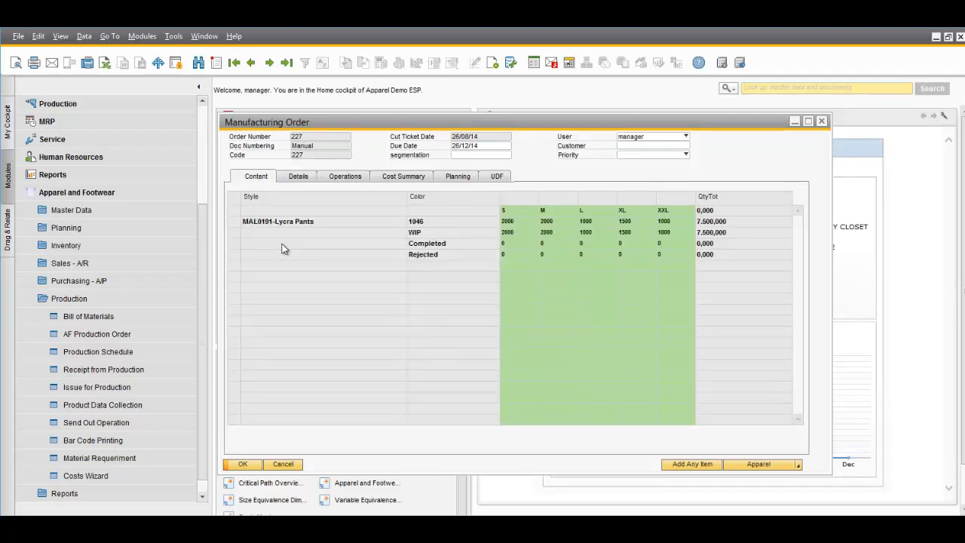
click(234, 223)
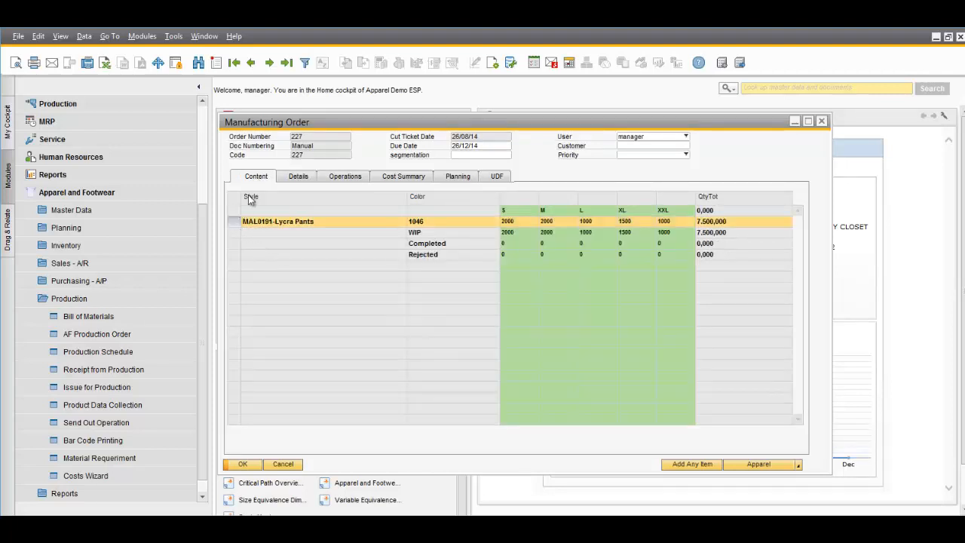
click(297, 181)
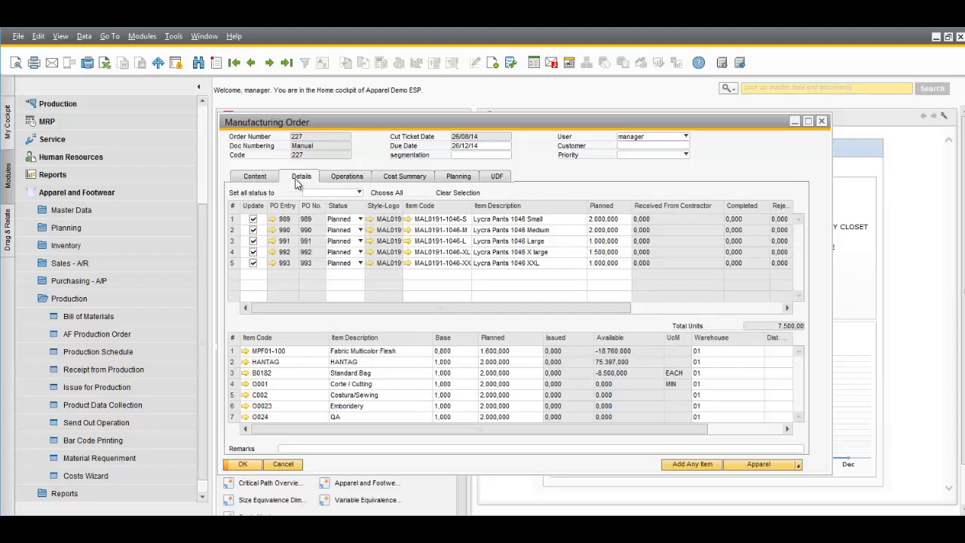
click(326, 193)
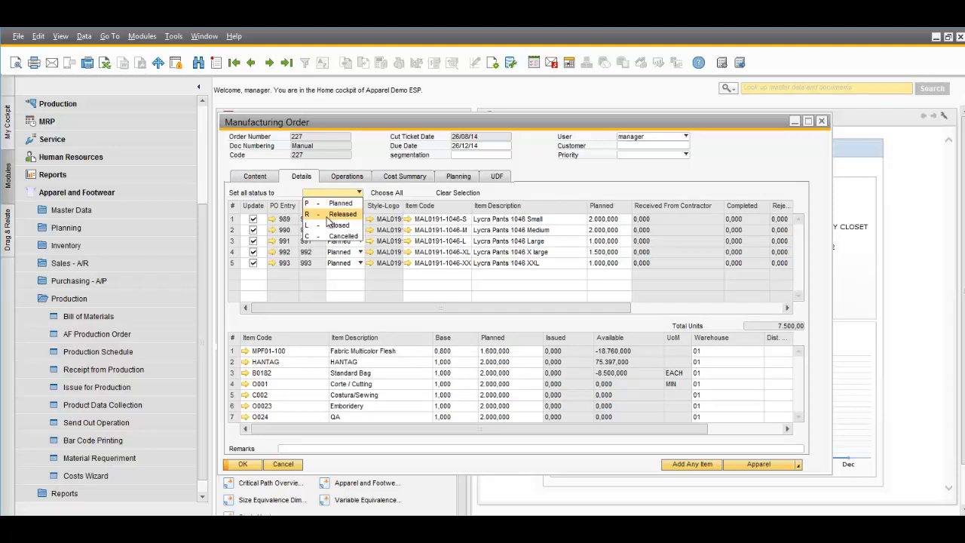
click(329, 215)
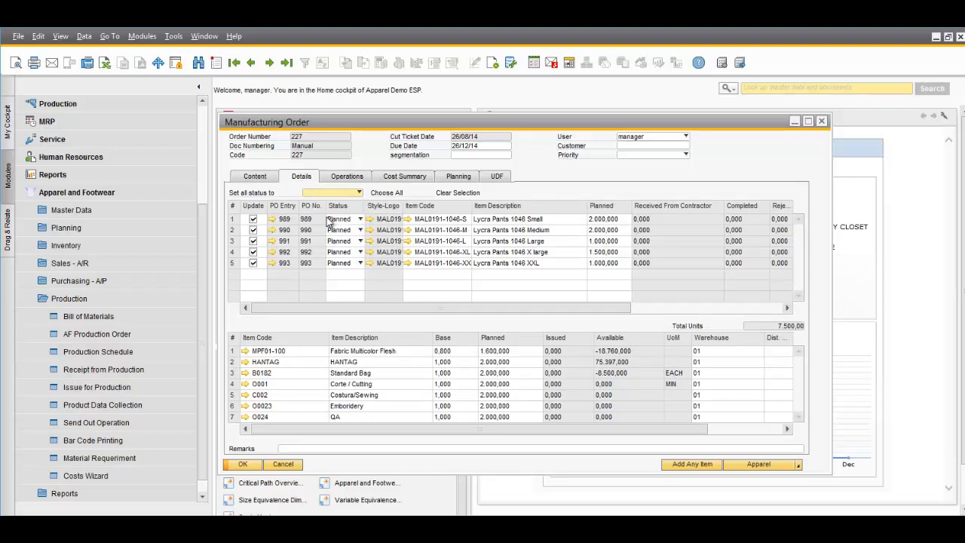
click(353, 304)
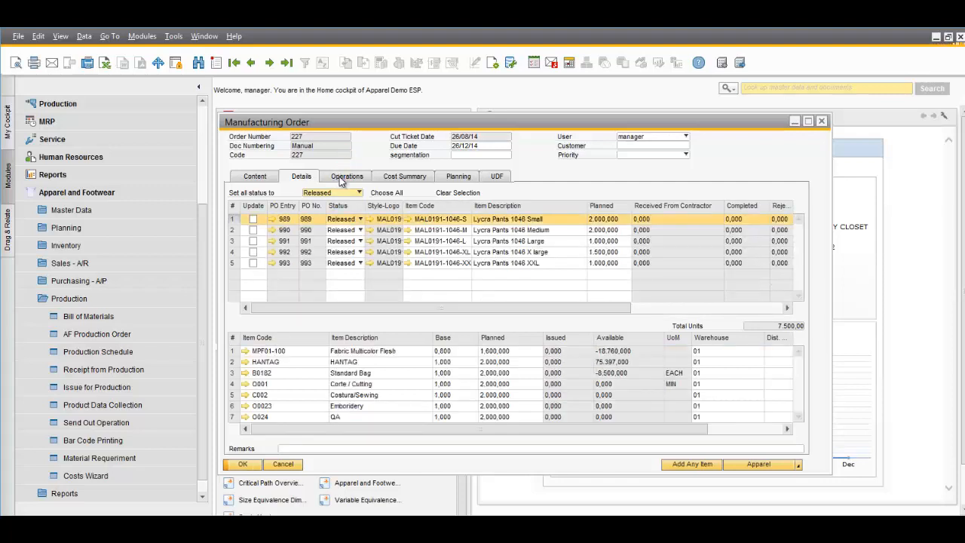
Step: View the products data in the Cutting operation's job and close the job again
click(343, 177)
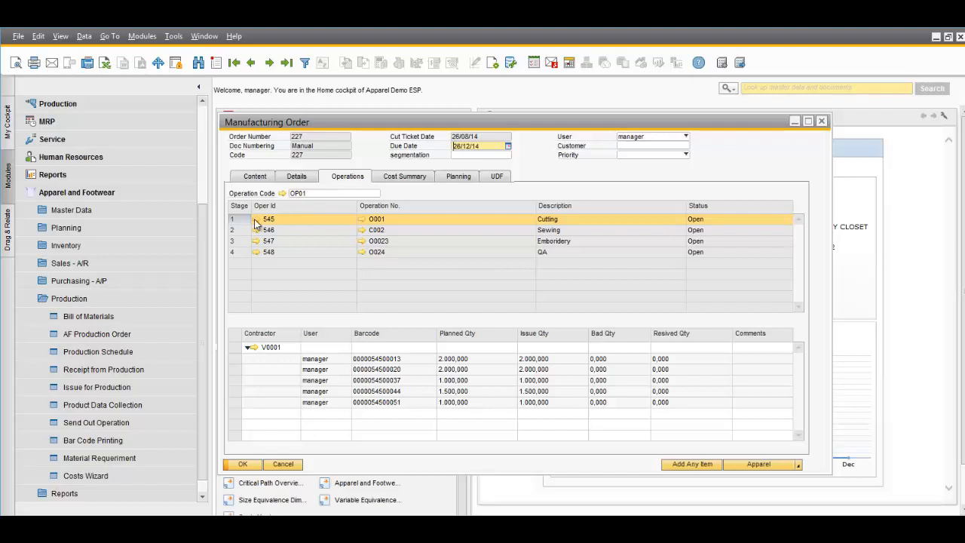
click(362, 218)
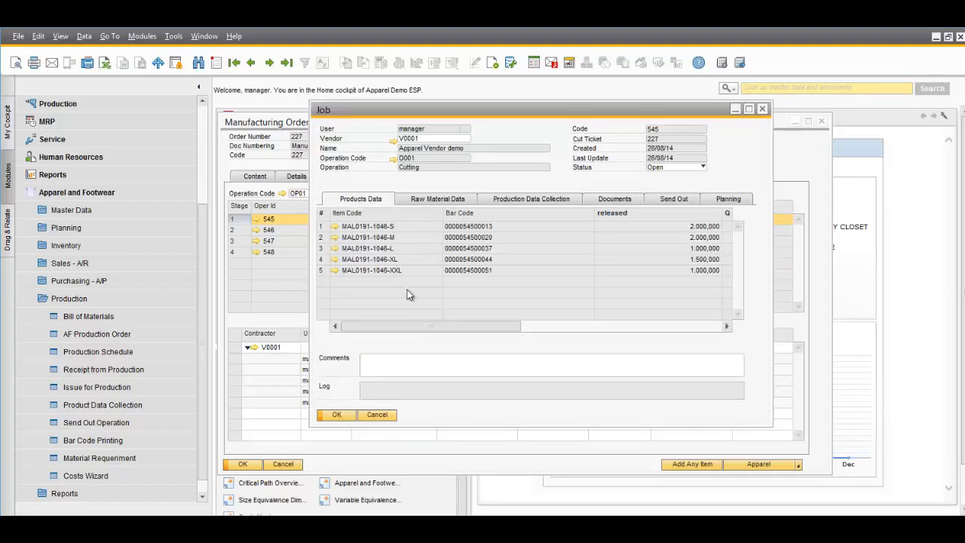
click(376, 415)
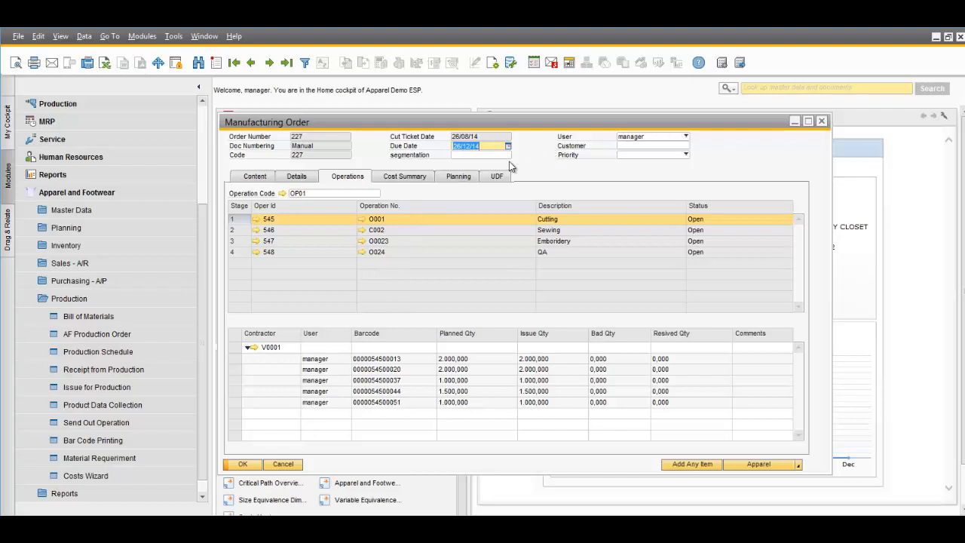
Step: Preview the Bar Code Printing report for the manufacturing order's lines and close it
click(300, 180)
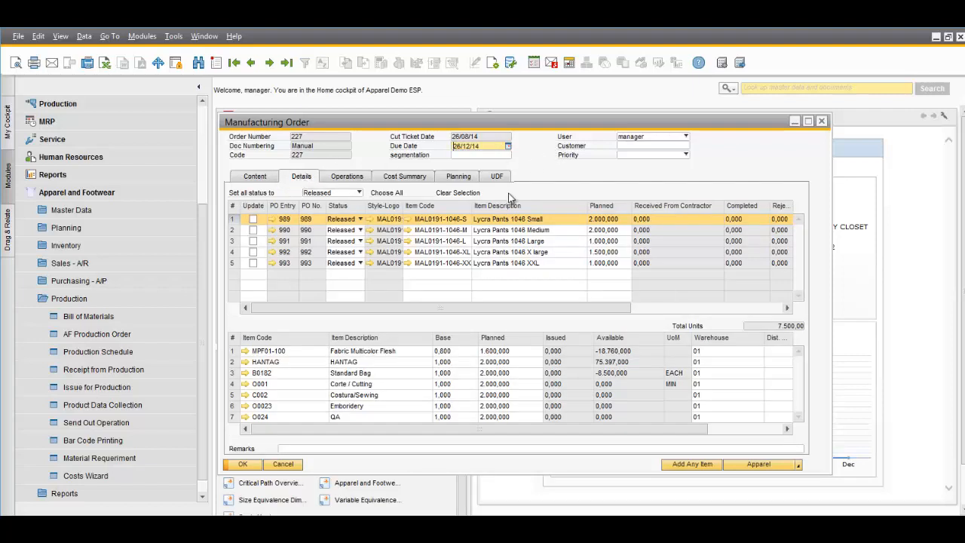
right_click(598, 243)
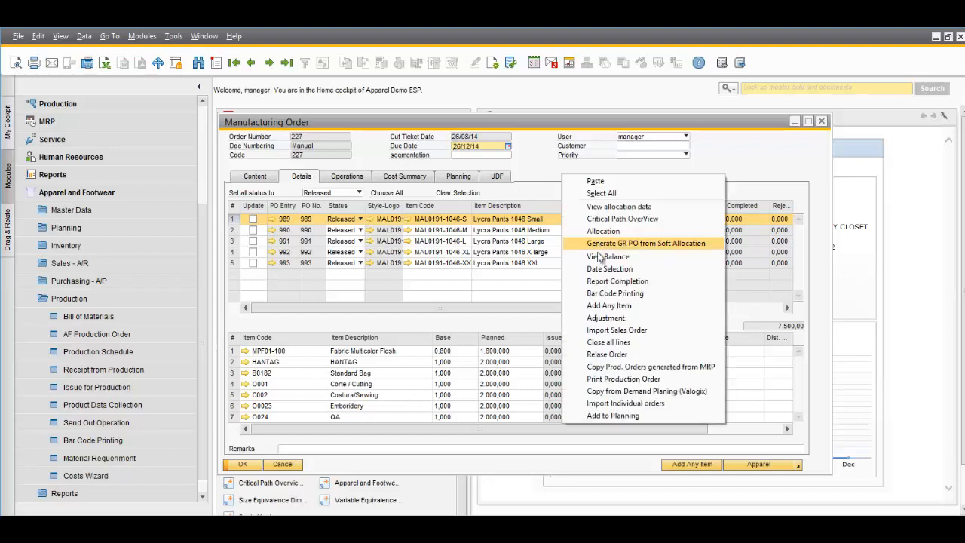
click(599, 294)
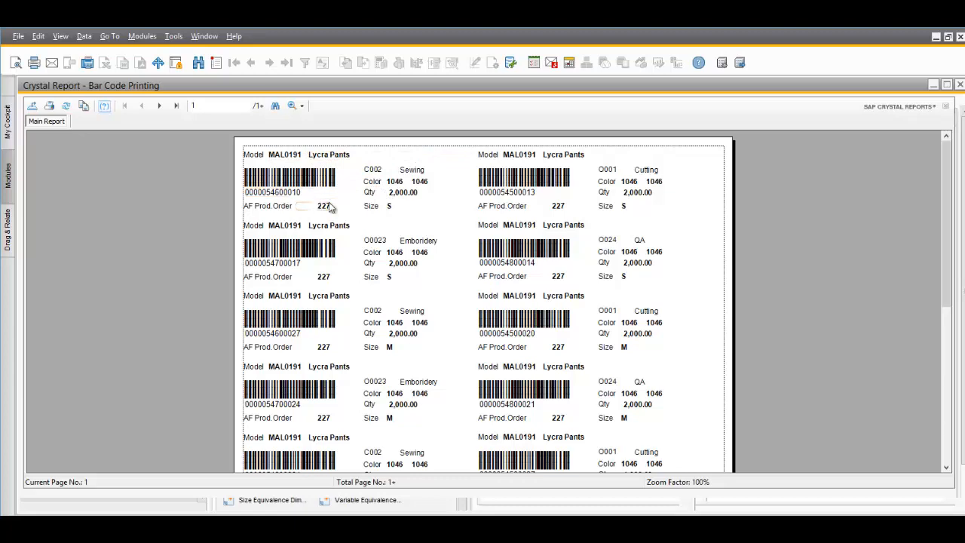
click(957, 85)
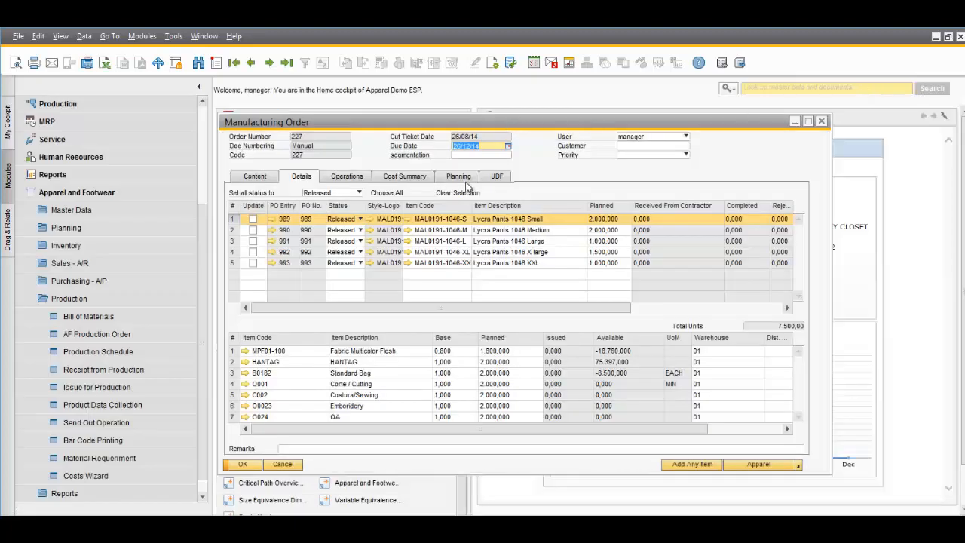
Step: Open the Cutting operation's job and examine its raw material data and the available job actions
click(339, 178)
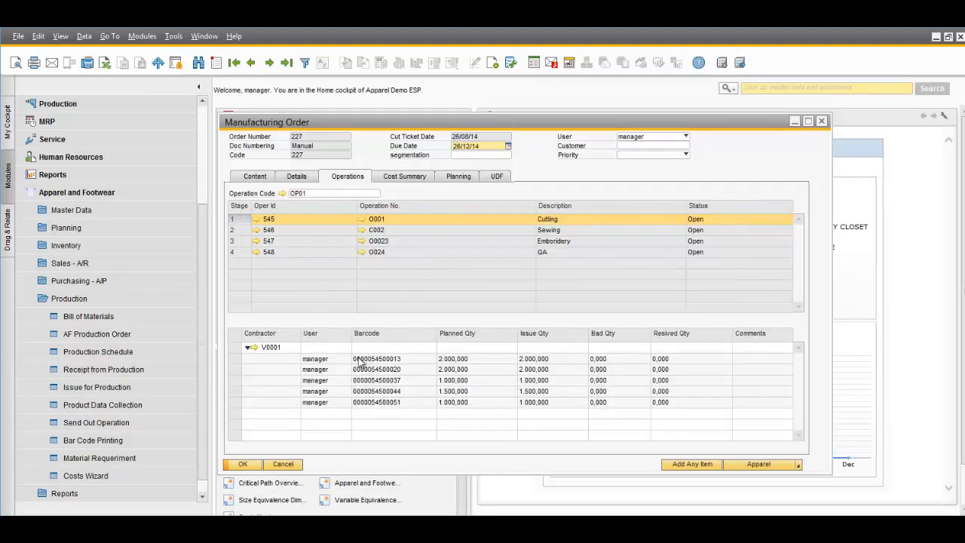
click(256, 220)
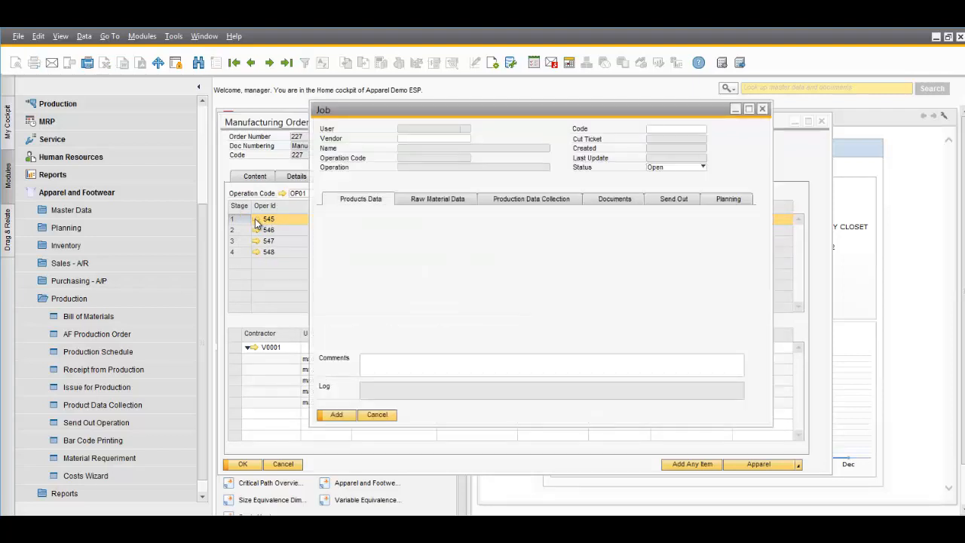
click(434, 199)
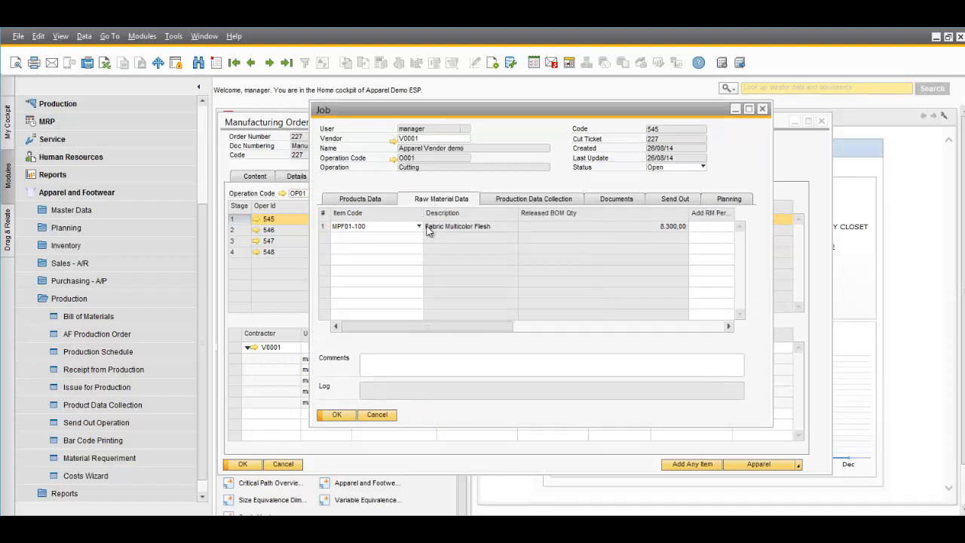
click(419, 227)
click(420, 228)
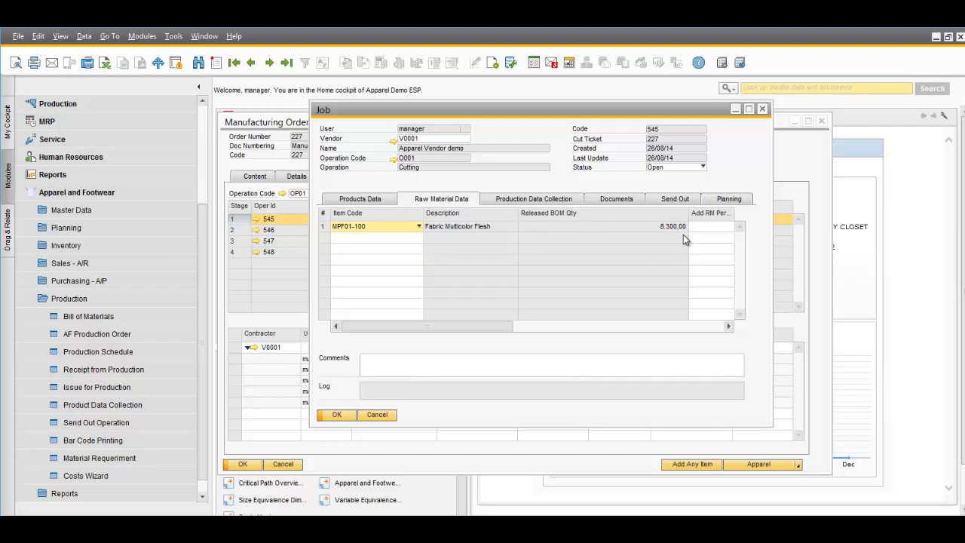
right_click(563, 185)
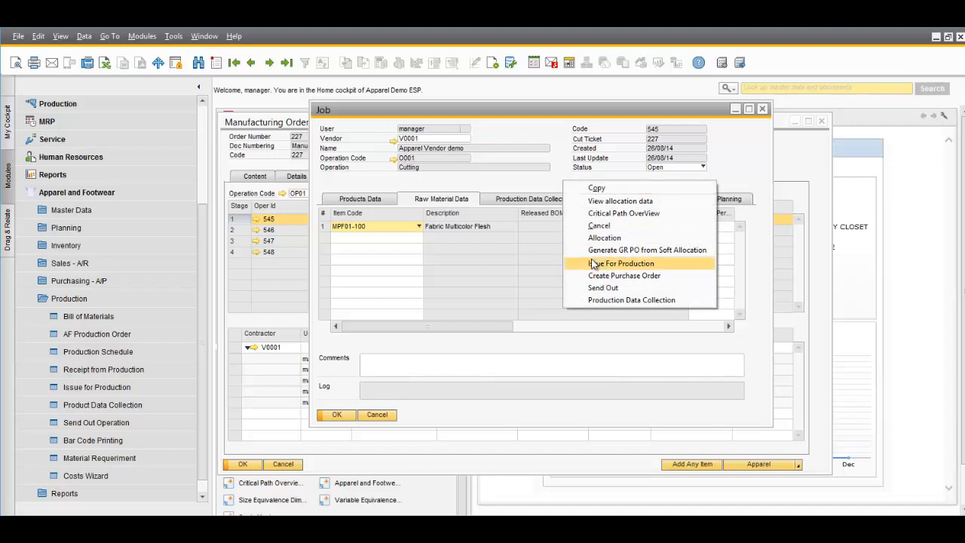
click(488, 182)
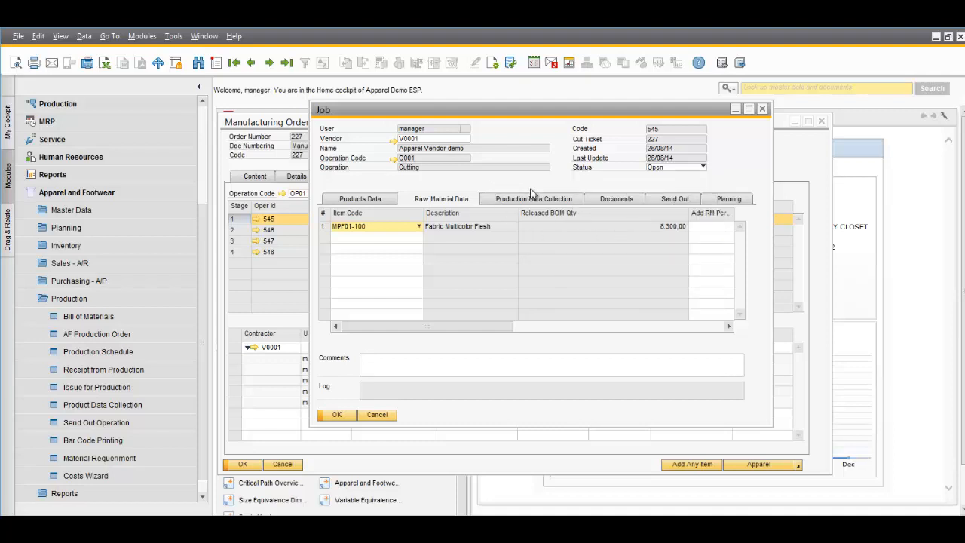
Step: Start a Send Out from the Cutting job and assign the logistics employee to it
click(692, 204)
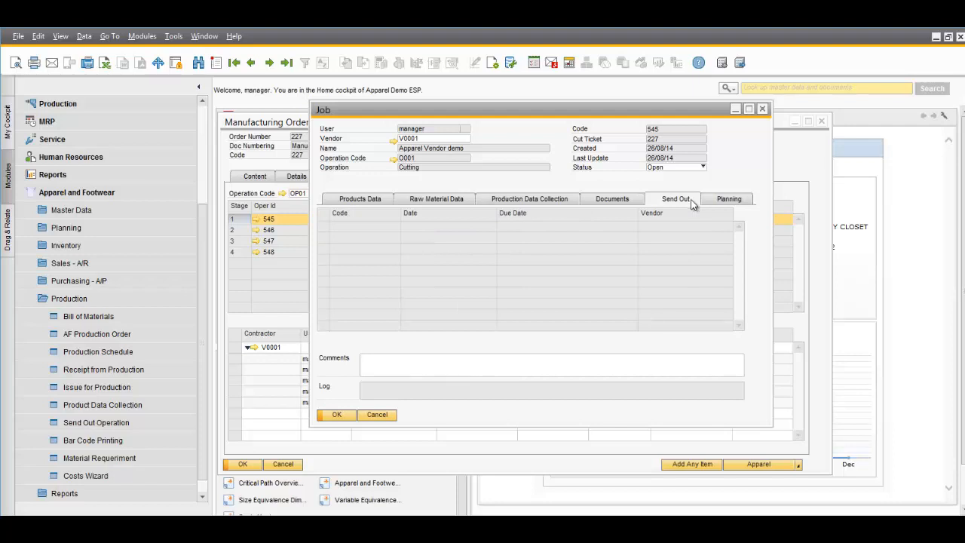
right_click(599, 185)
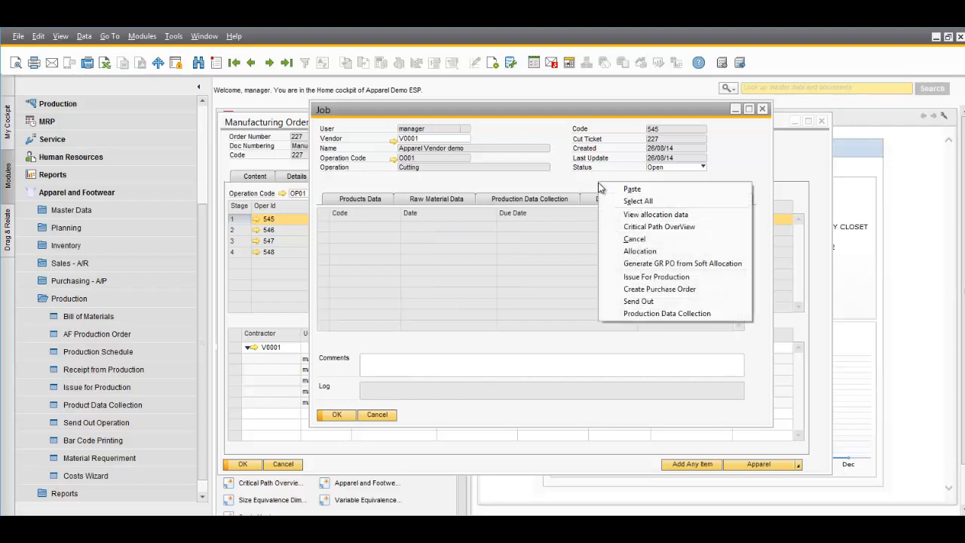
click(631, 301)
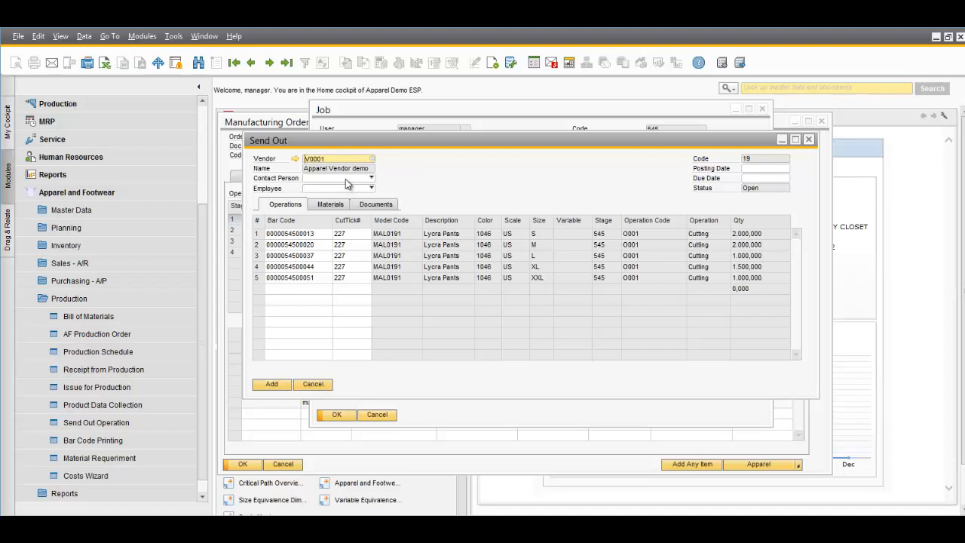
click(345, 179)
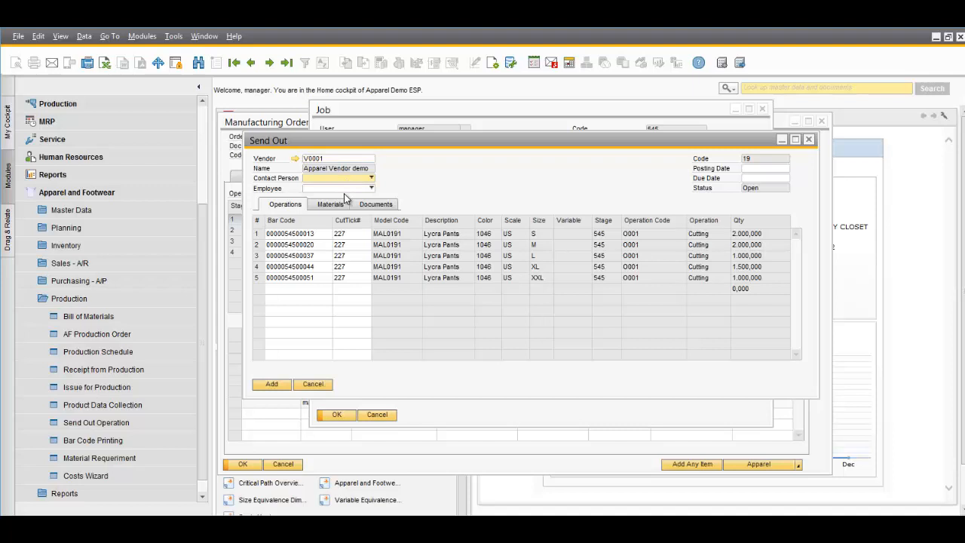
click(344, 191)
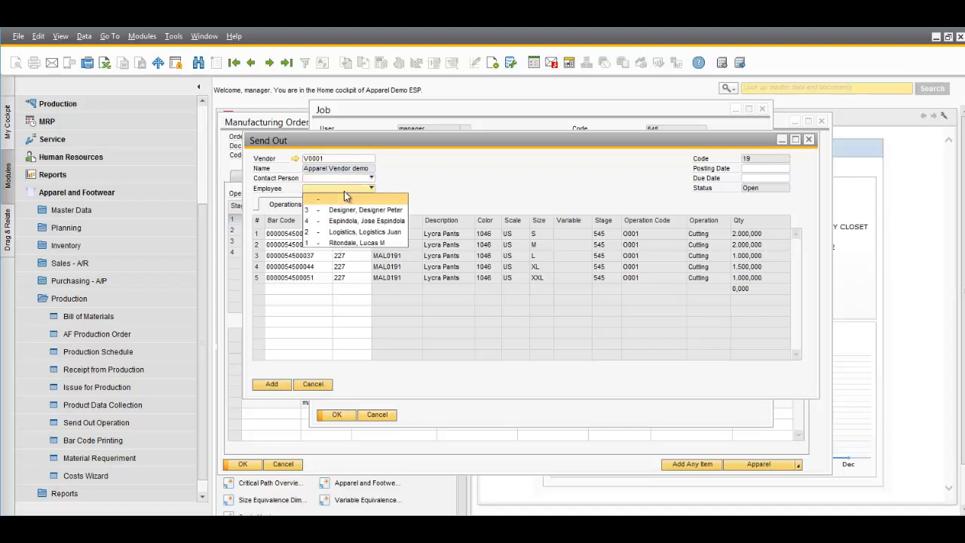
click(349, 233)
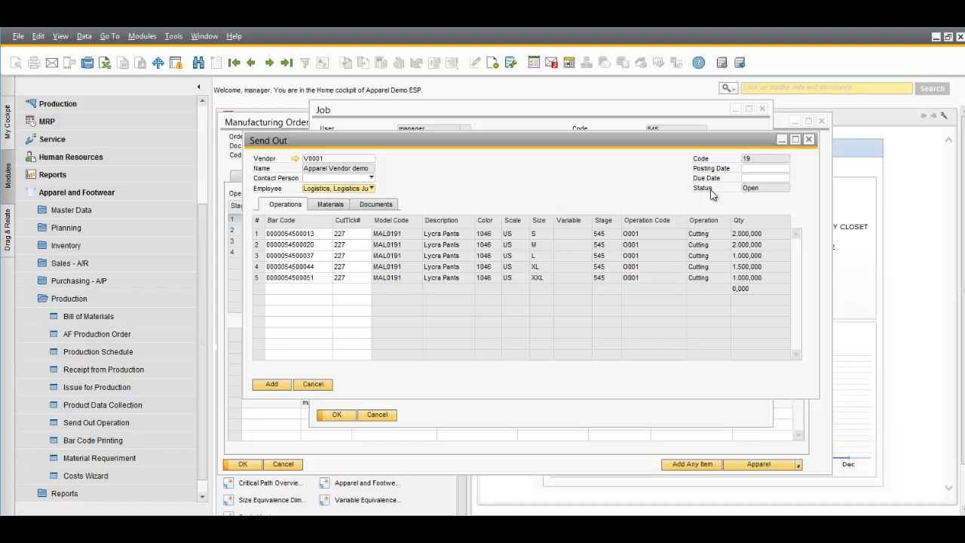
Step: Set both the posting date and the due date of the Send Out to 26/08/14
click(765, 169)
text(26/08/14)
key(Tab)
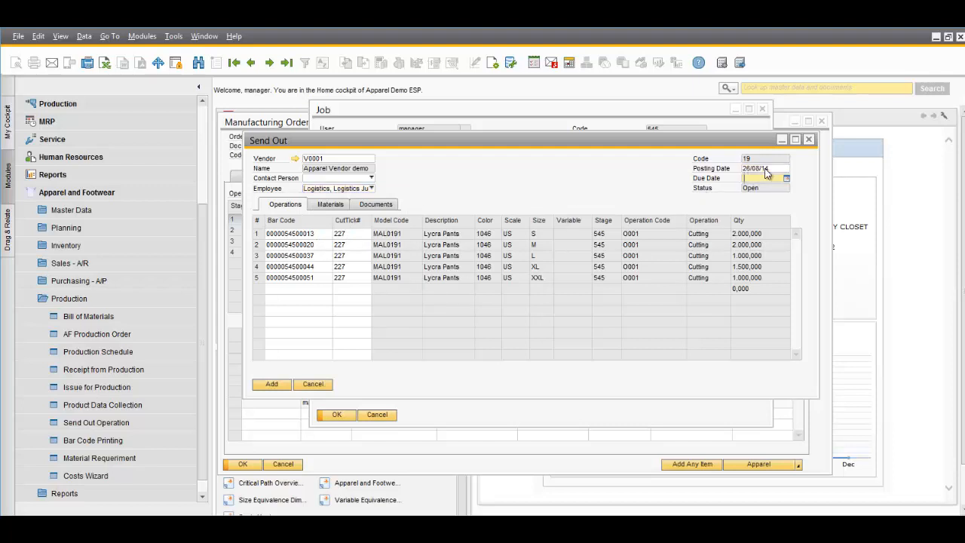
text(26/08/14)
key(Tab)
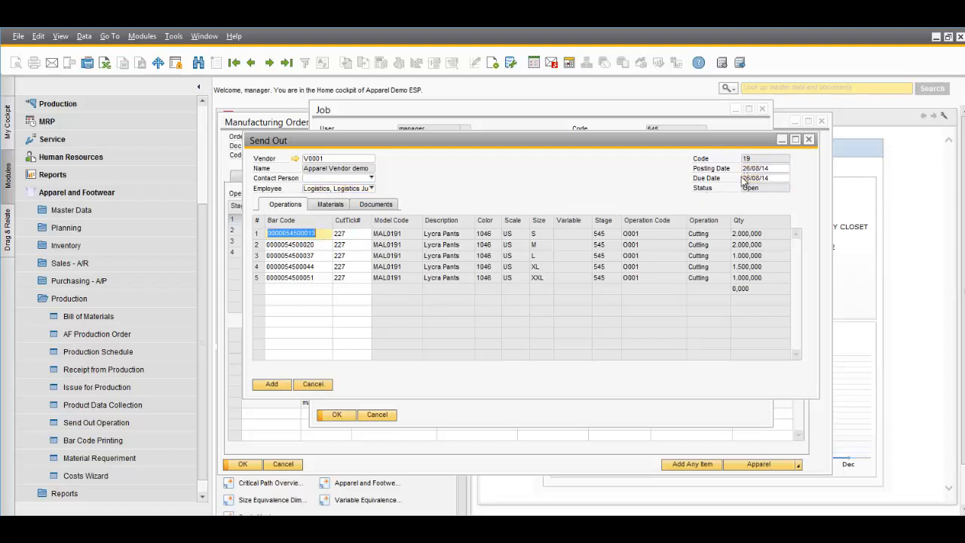
Step: Delete the HANTAG and B0182 Standard Bag rows from the Send Out's materials, keeping only fabric MPF01-100
click(334, 207)
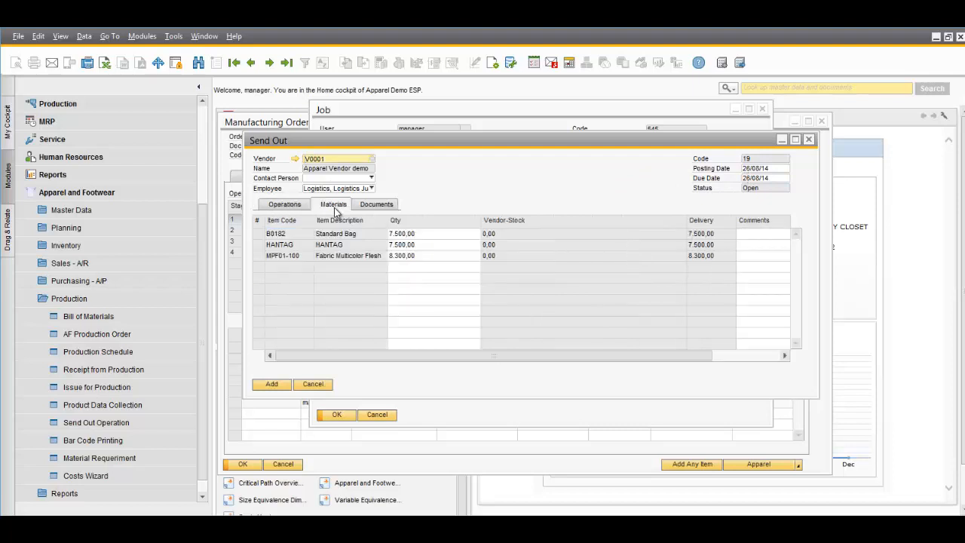
right_click(263, 257)
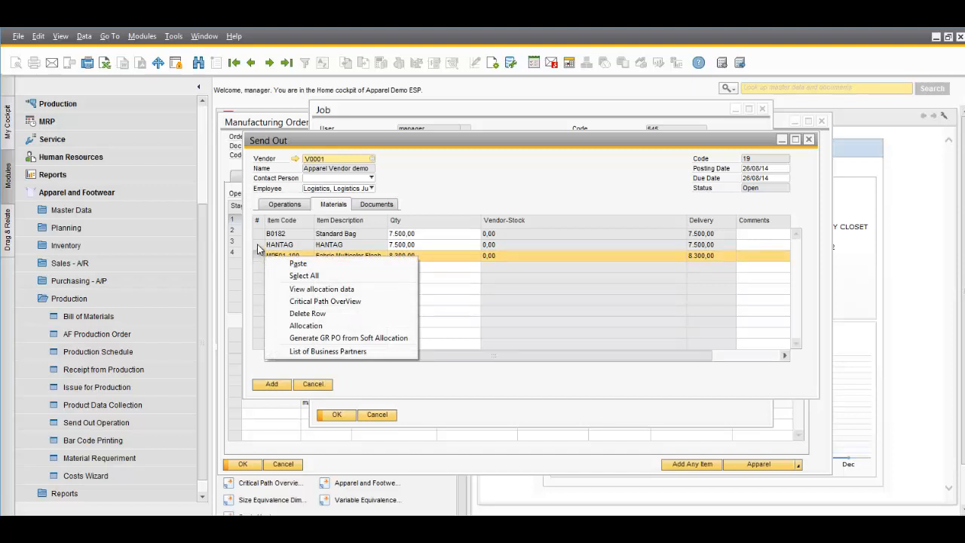
right_click(261, 246)
click(299, 303)
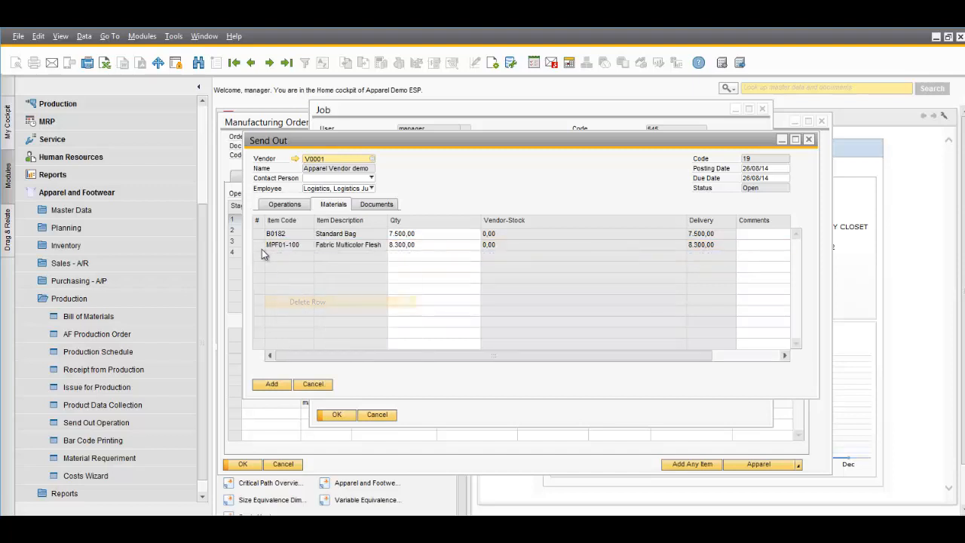
right_click(261, 236)
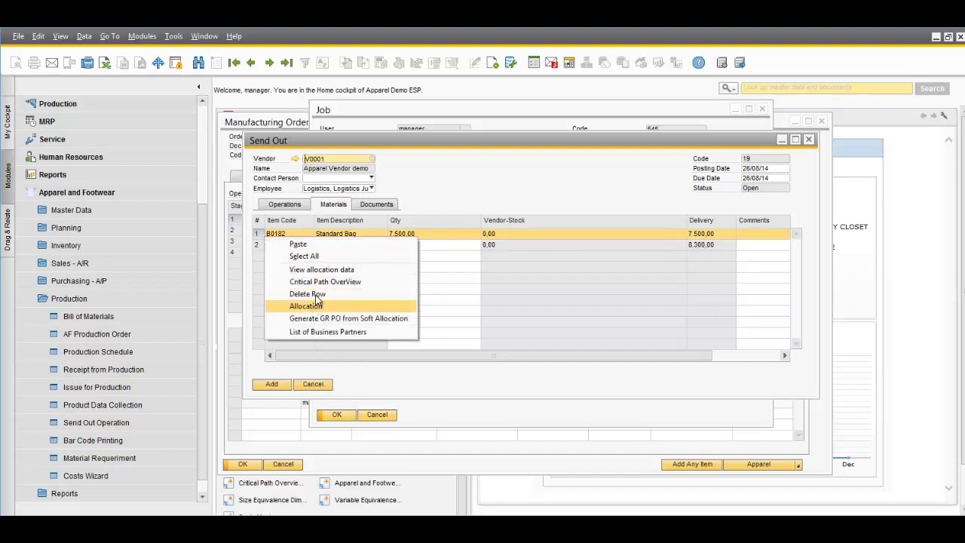
click(311, 294)
Step: Check the fabric quantity, add the Send Out and accept the change to the vendor's warehouse
click(434, 236)
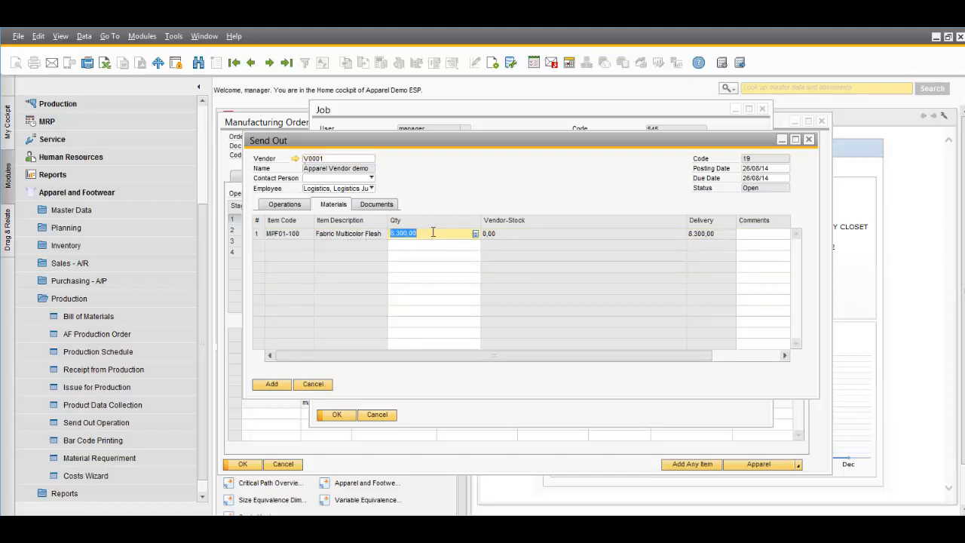
click(367, 203)
click(349, 207)
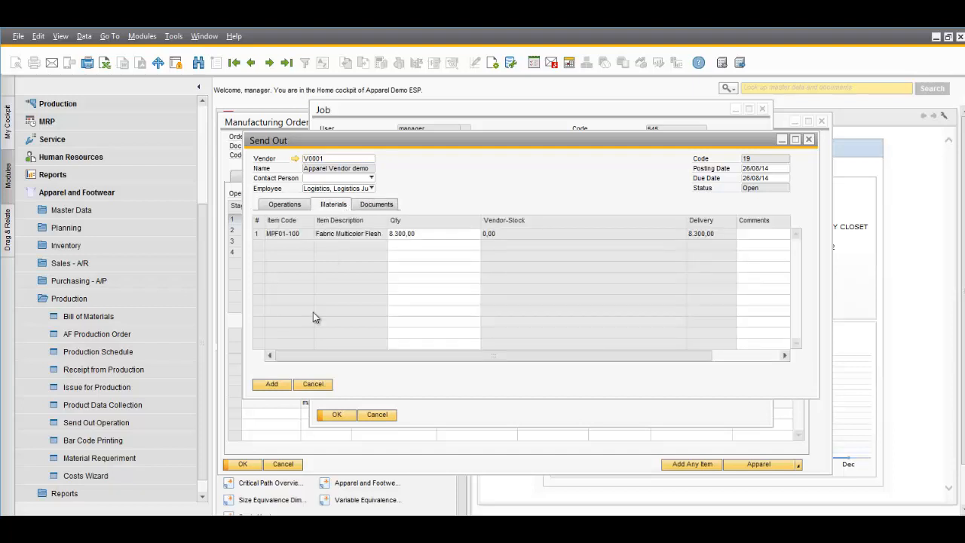
click(273, 385)
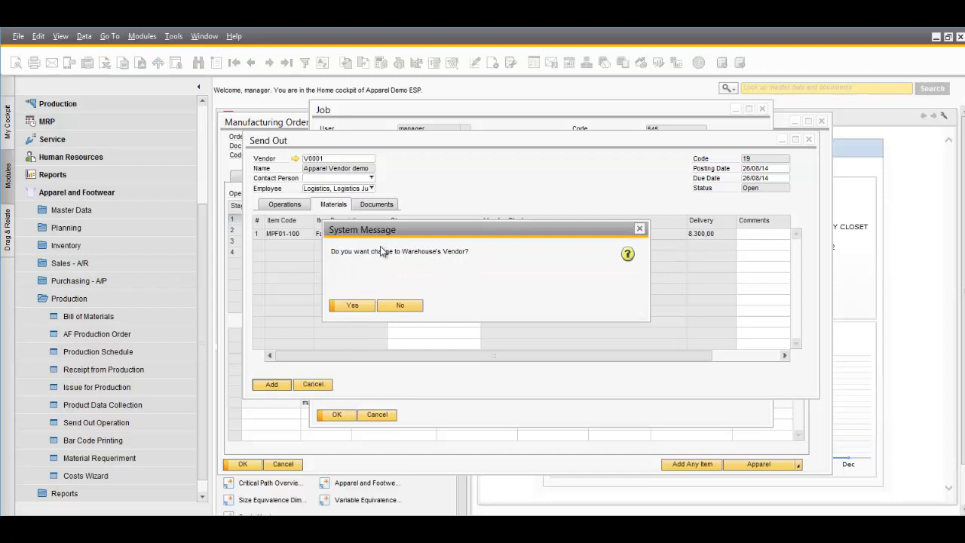
click(348, 305)
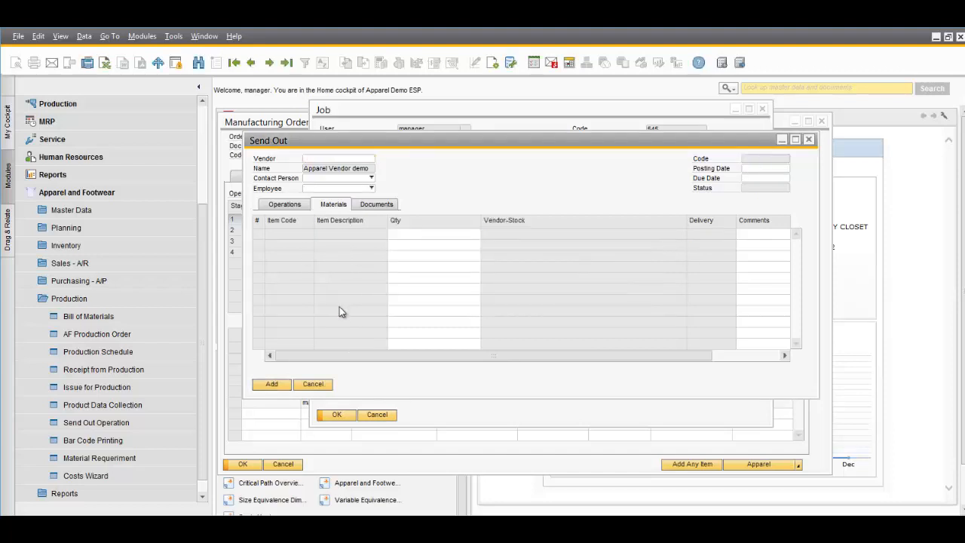
Step: Close the blank Send Out form and open the Send Out recorded for the Cutting job
click(309, 384)
click(612, 198)
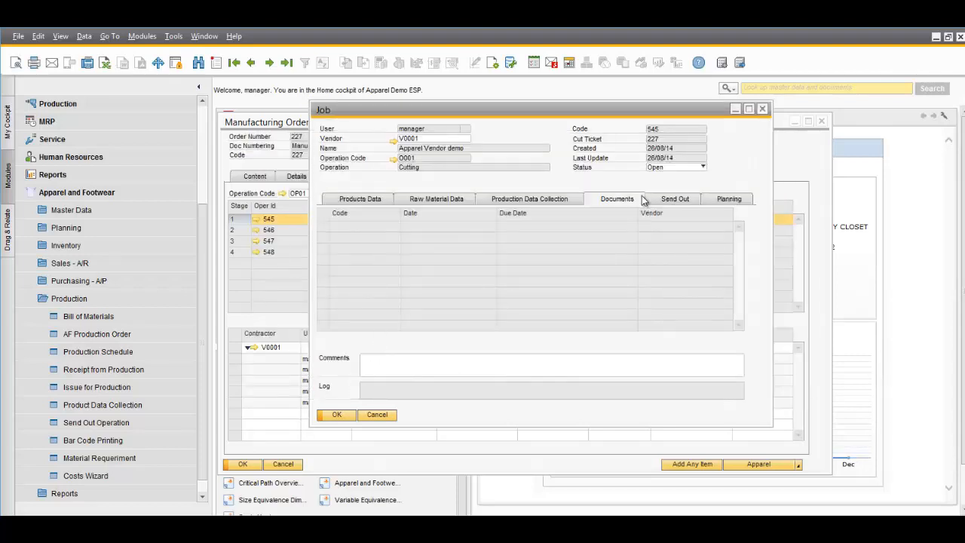
click(652, 200)
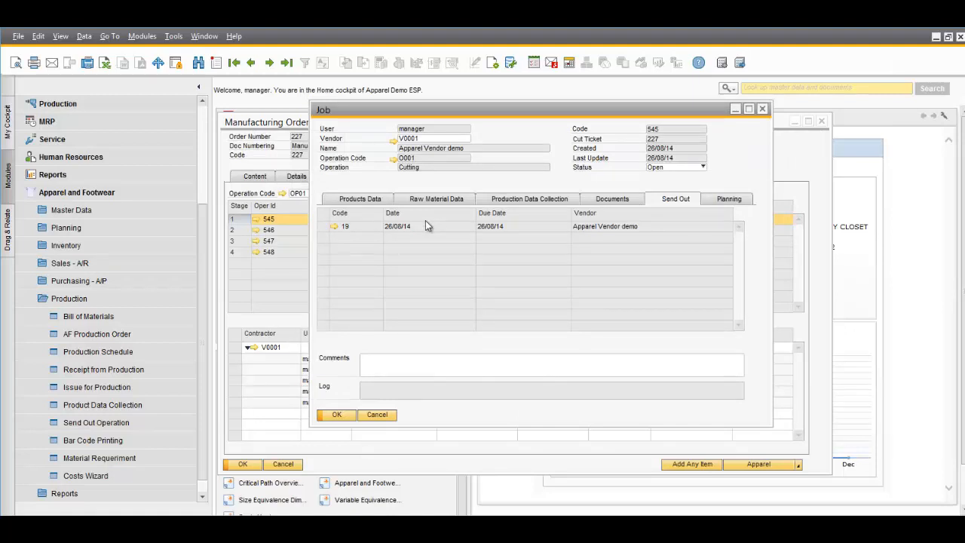
click(336, 225)
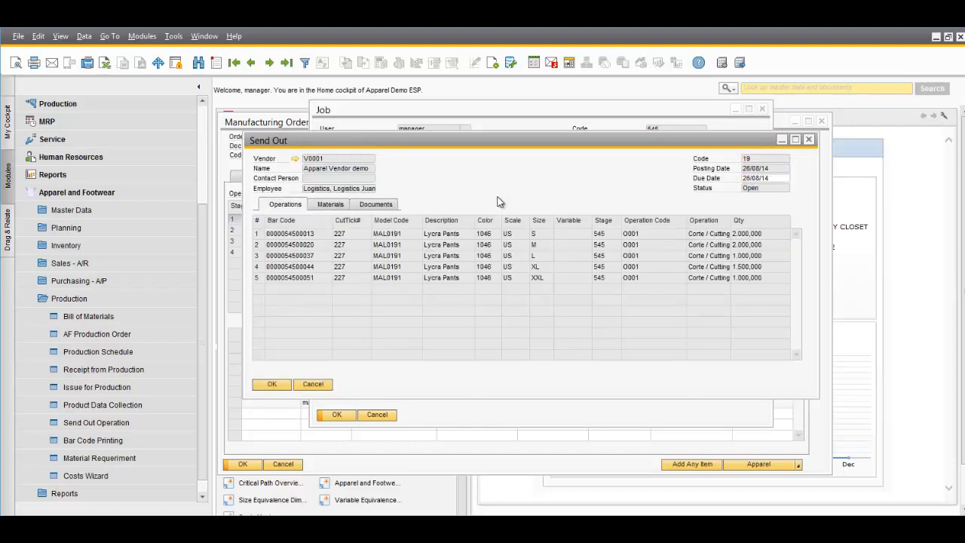
Step: Preview the Send Out's inventory transfer, check its source and destination warehouses and journal remarks, and cancel it without adding
right_click(497, 200)
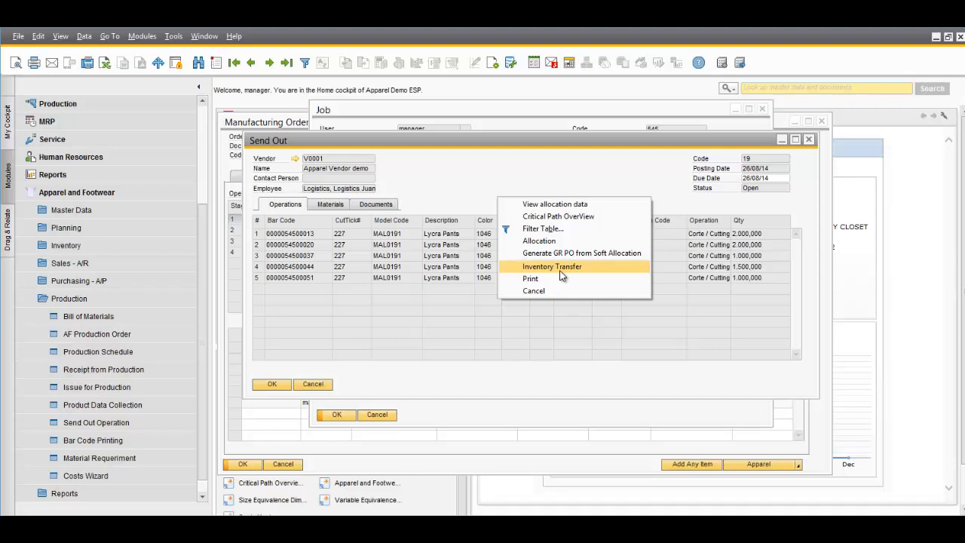
click(560, 268)
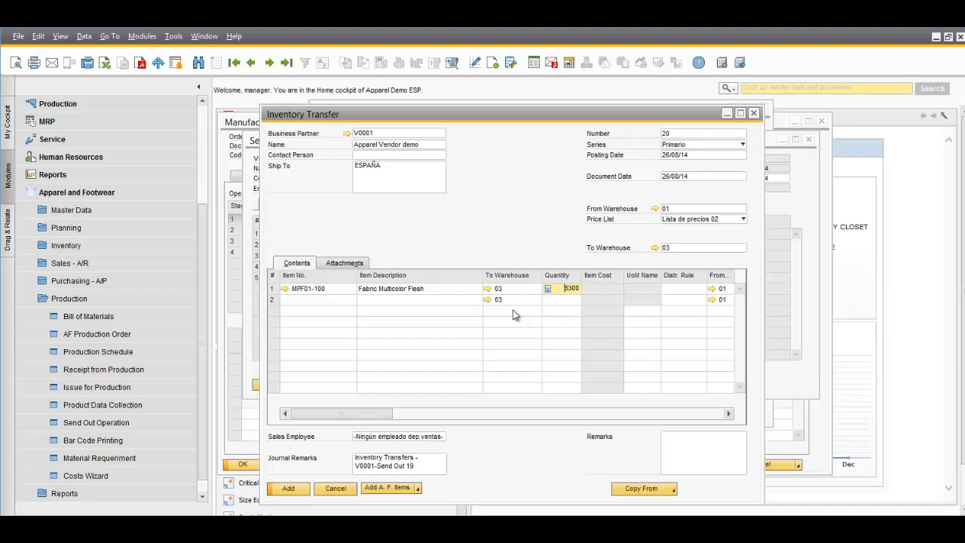
click(689, 289)
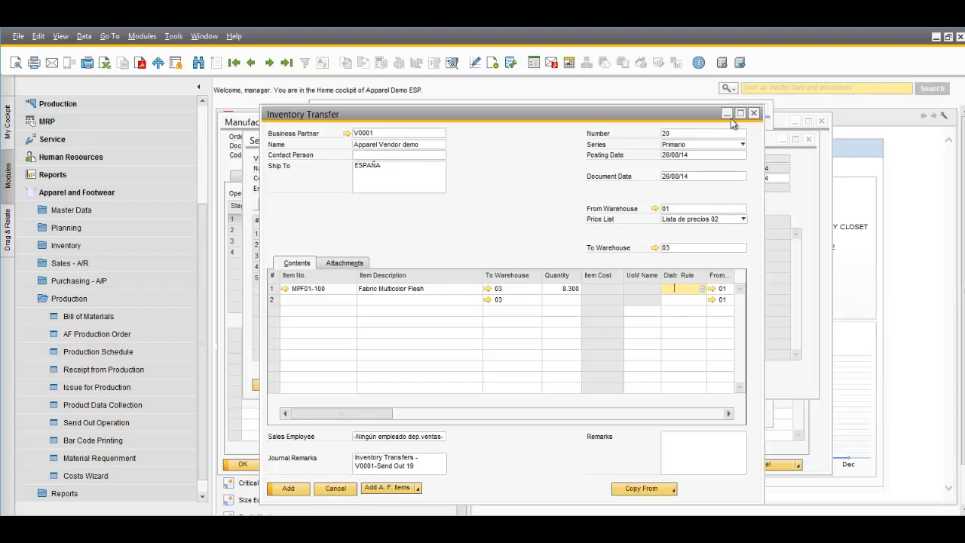
click(668, 250)
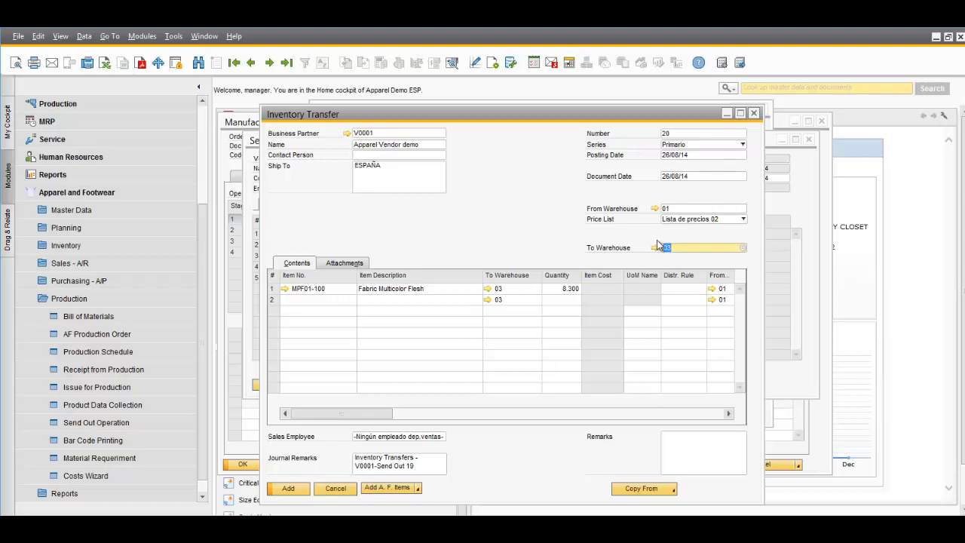
click(672, 207)
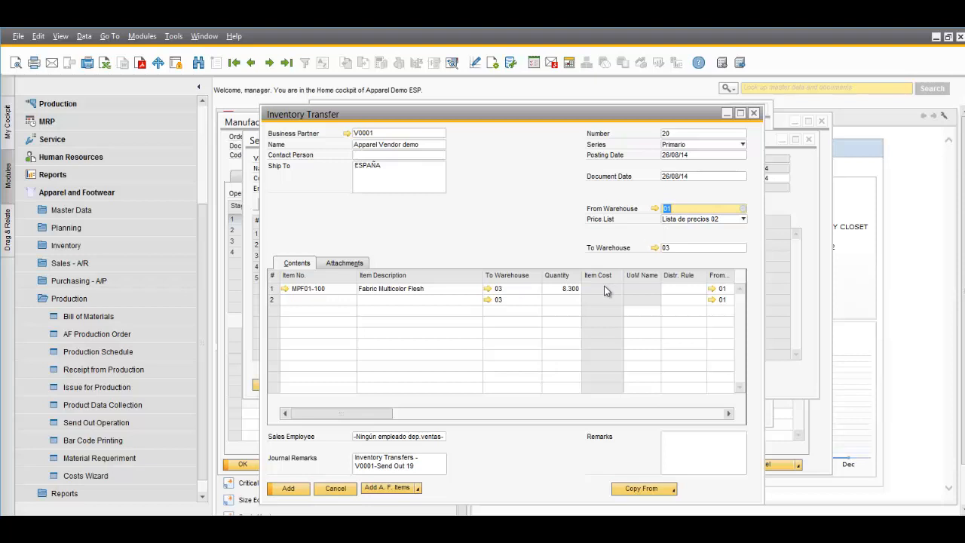
click(426, 463)
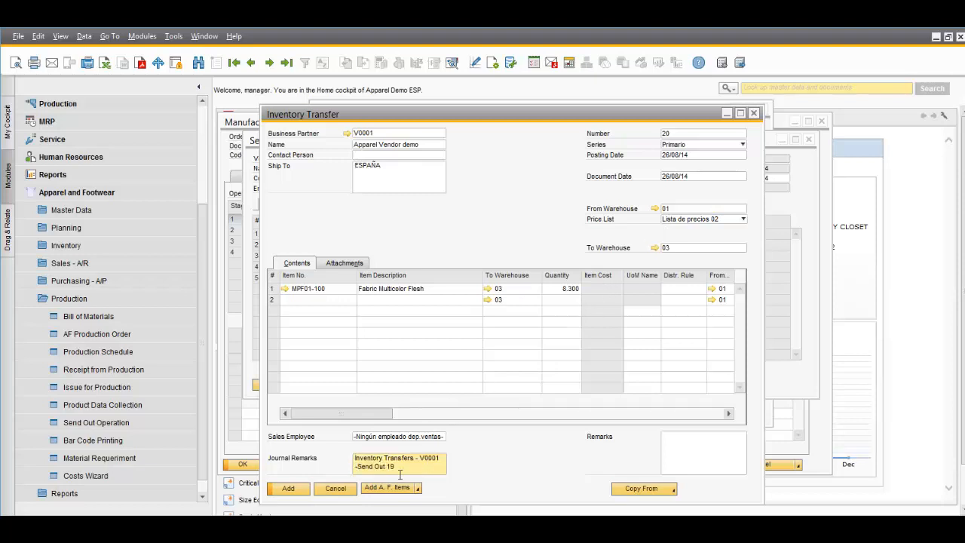
click(338, 488)
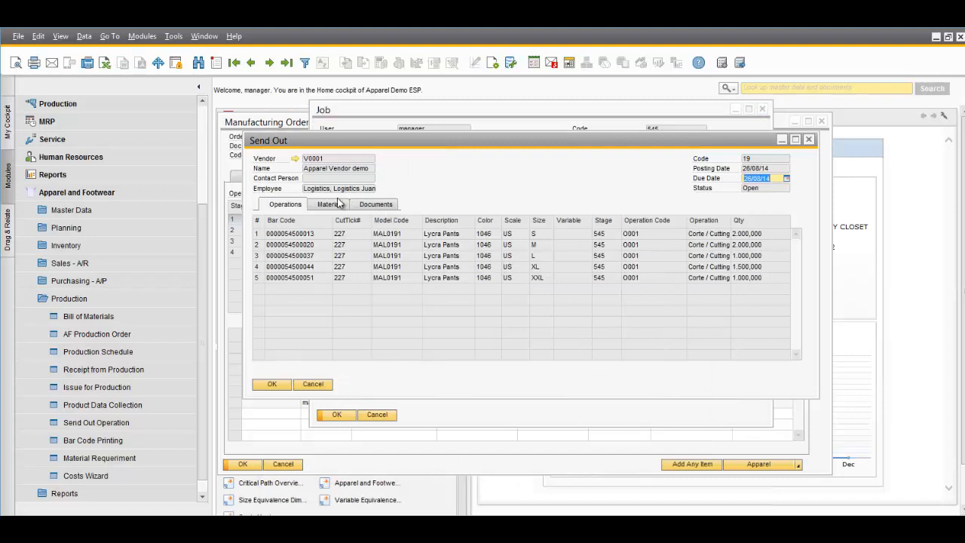
Step: Review the Send Out's materials and close both the Send Out and the Cutting job
click(329, 204)
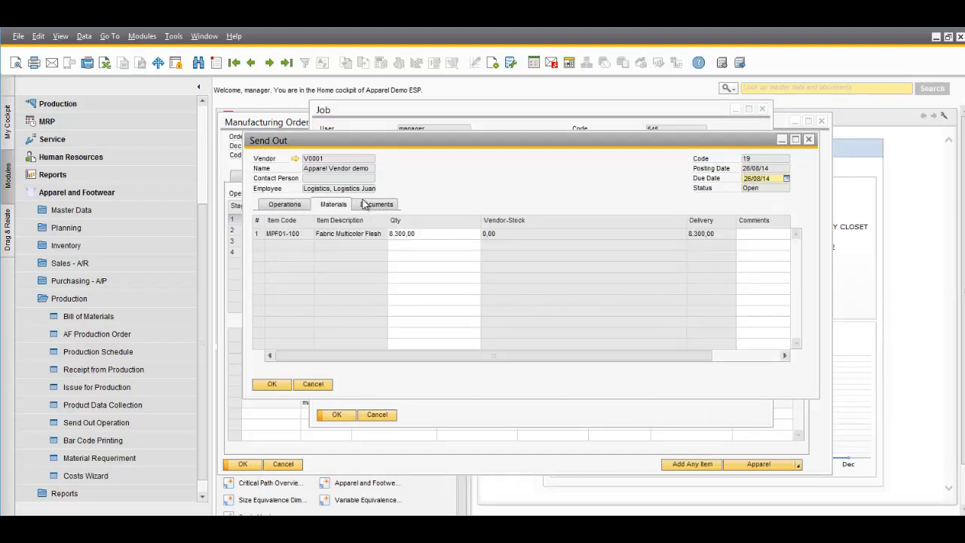
click(809, 139)
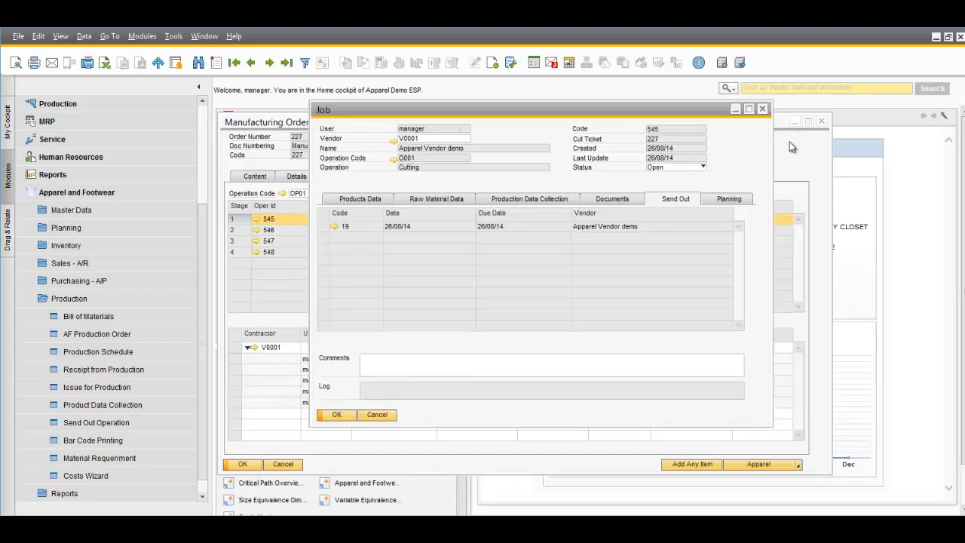
click(377, 415)
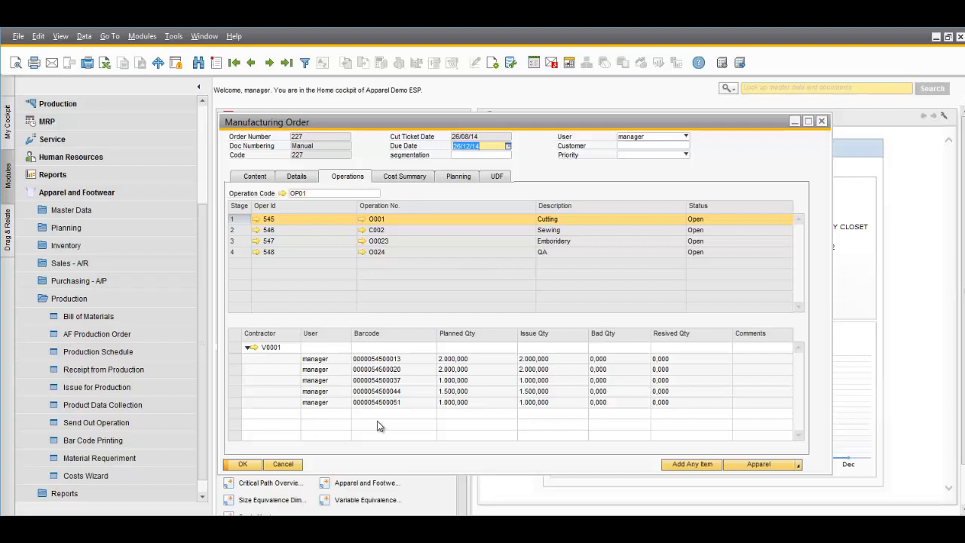
Step: Open the production balance of the manufacturing order and display it by operation
click(296, 177)
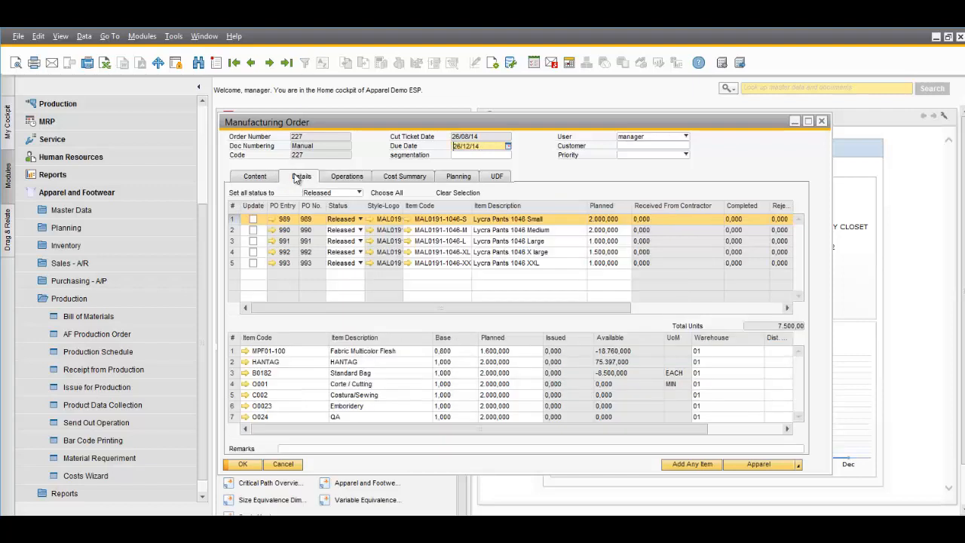
right_click(560, 173)
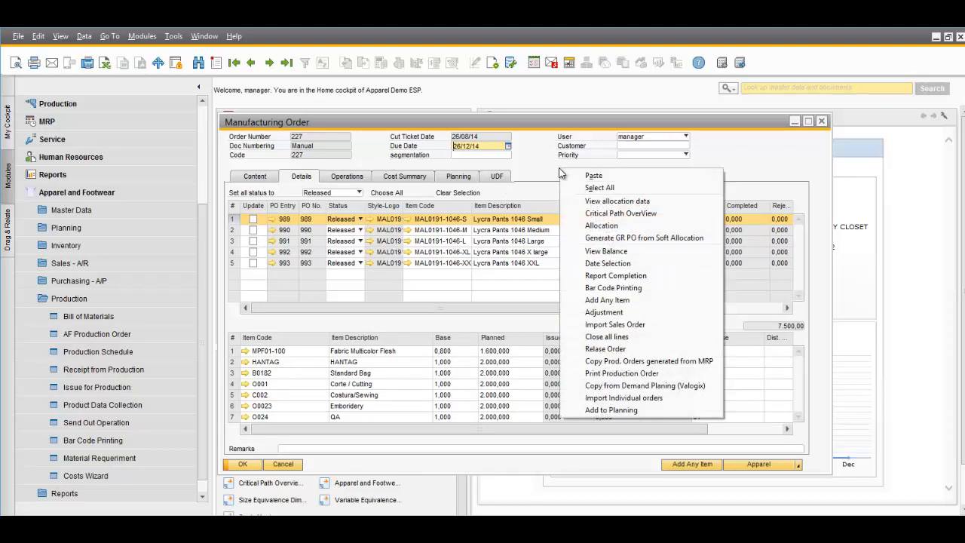
click(585, 251)
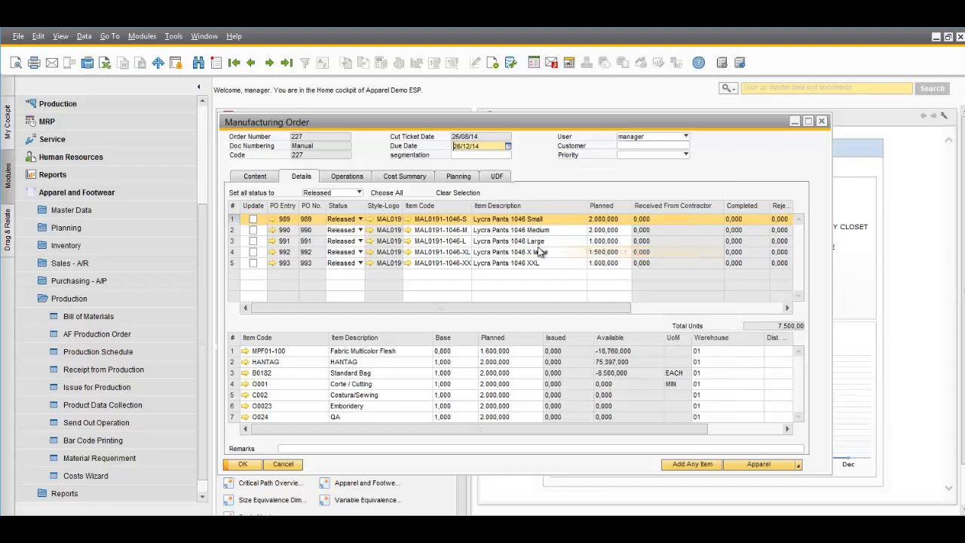
click(178, 145)
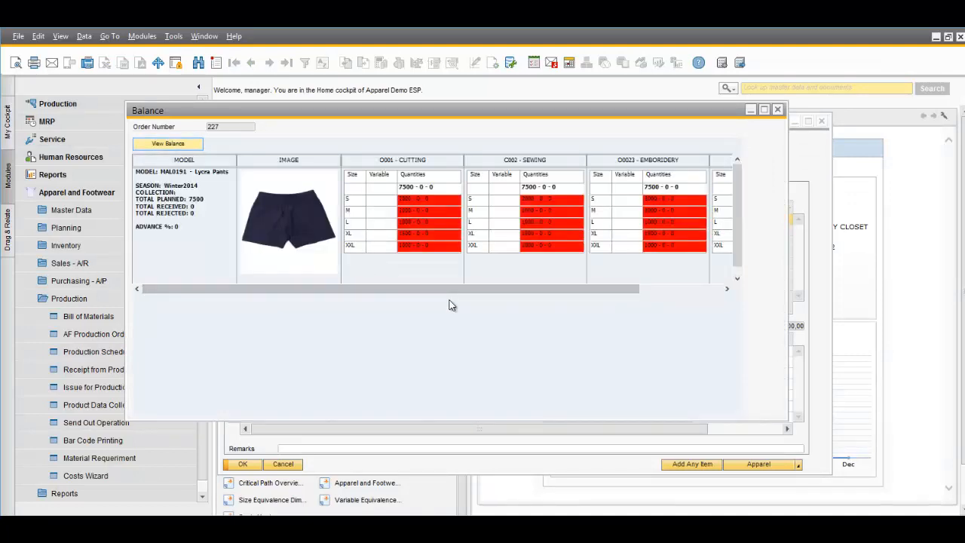
Step: Examine the balance quantities by size for the Cutting, Sewing, Embroidery and QA operations, and close the balance
double_click(404, 159)
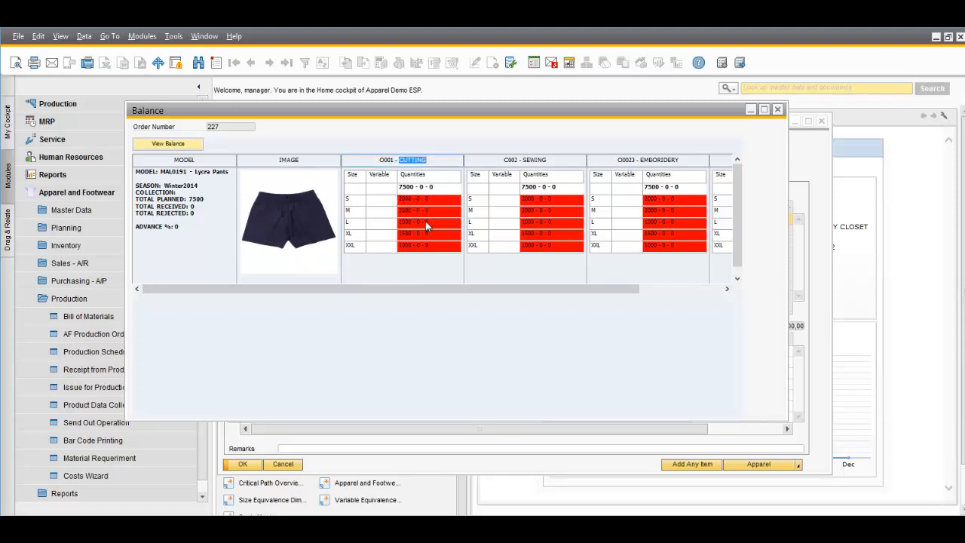
double_click(529, 160)
drag(551, 162, 553, 164)
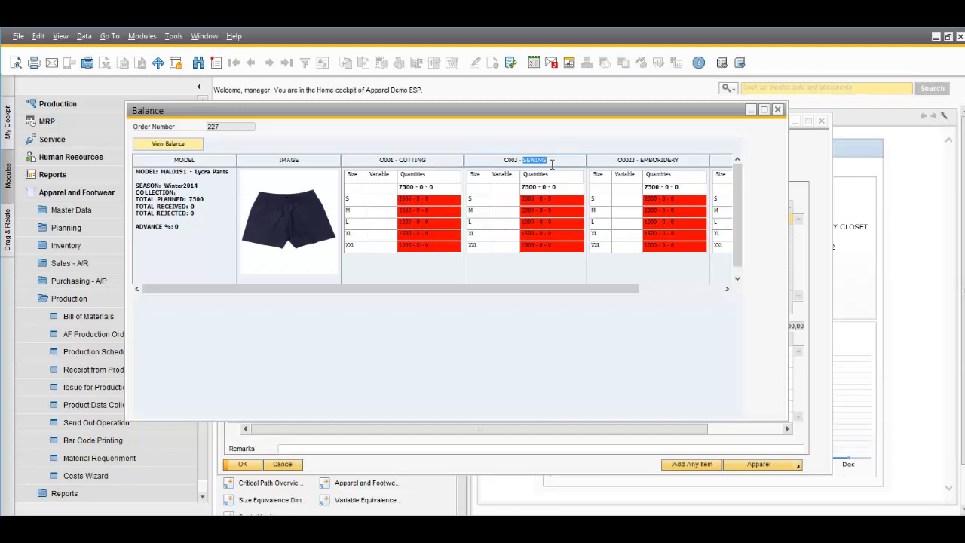
drag(639, 162, 690, 162)
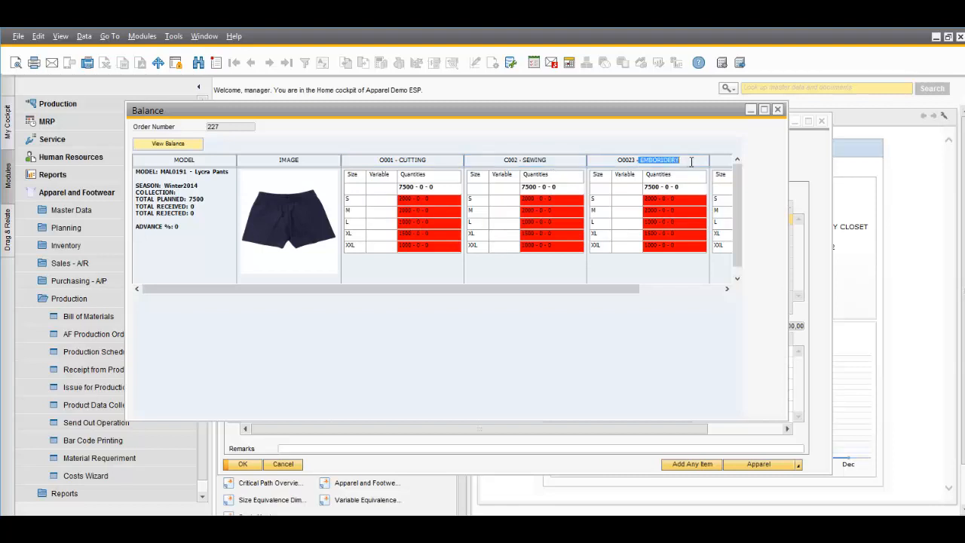
click(667, 288)
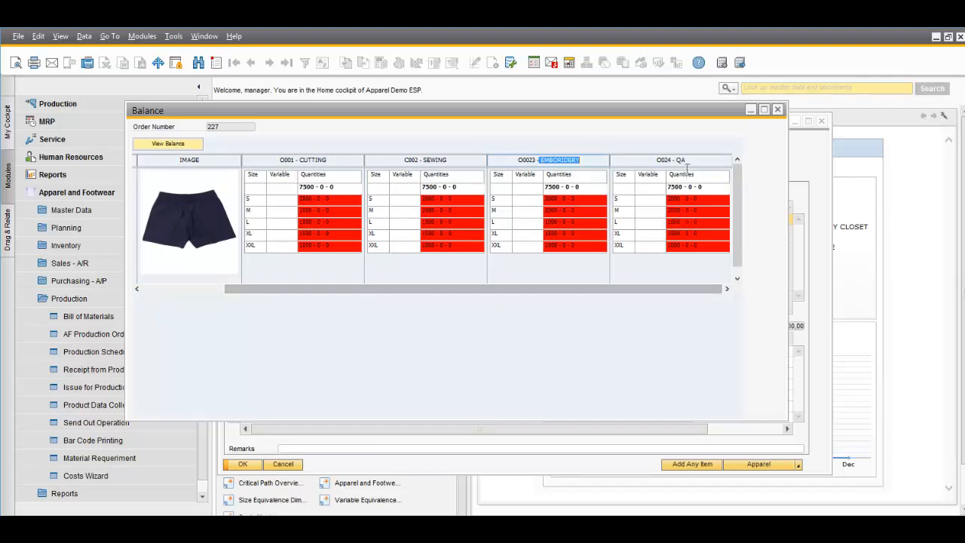
click(778, 111)
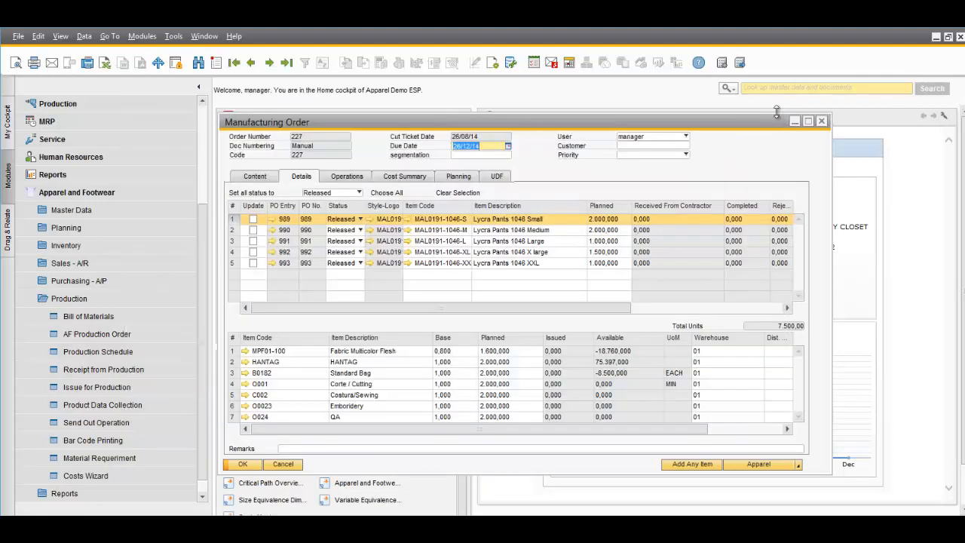